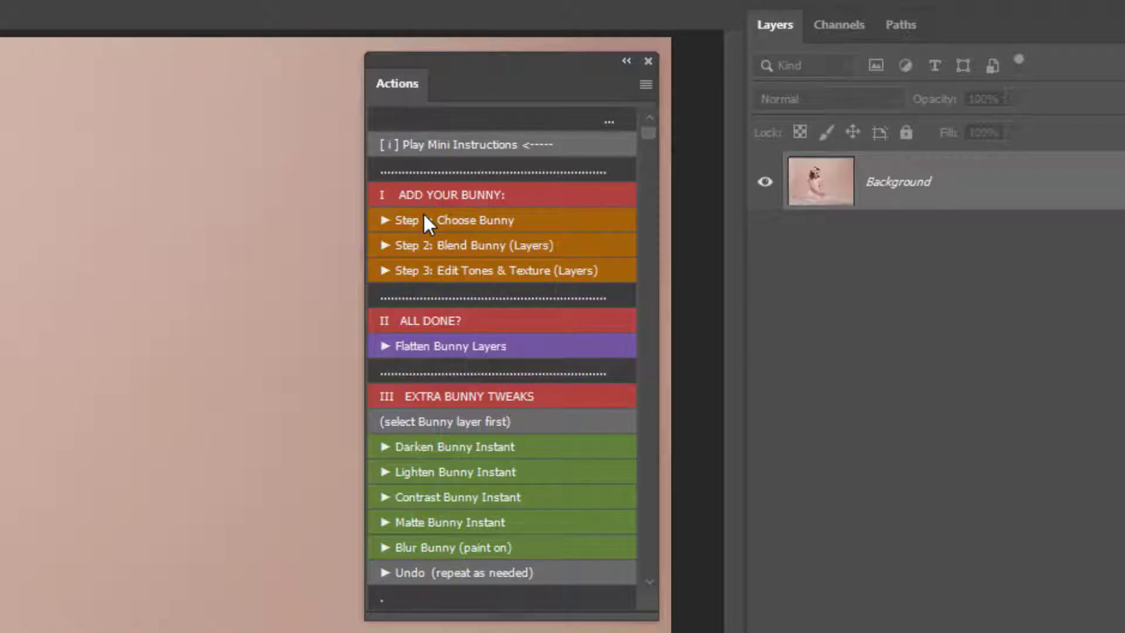
- Run the Step 1: Choose Bunny action and place LSP_BUNNY_Opal 7.png from the bunny overlays folder into the photo
left_click(458, 224)
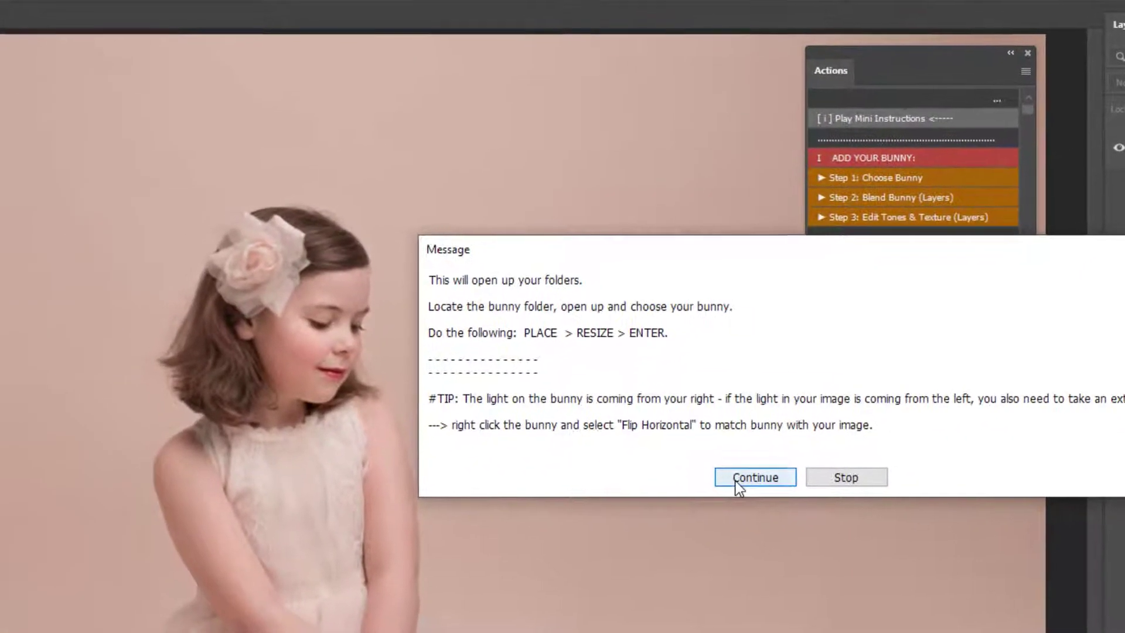
left_click(737, 482)
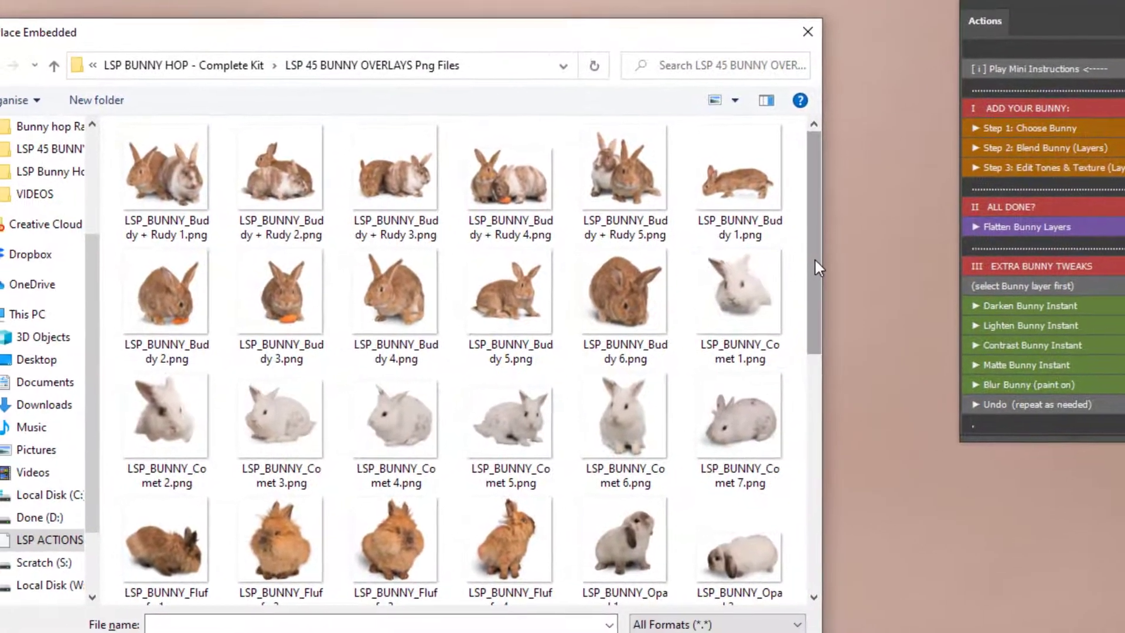
scroll(777, 337, "down", 1)
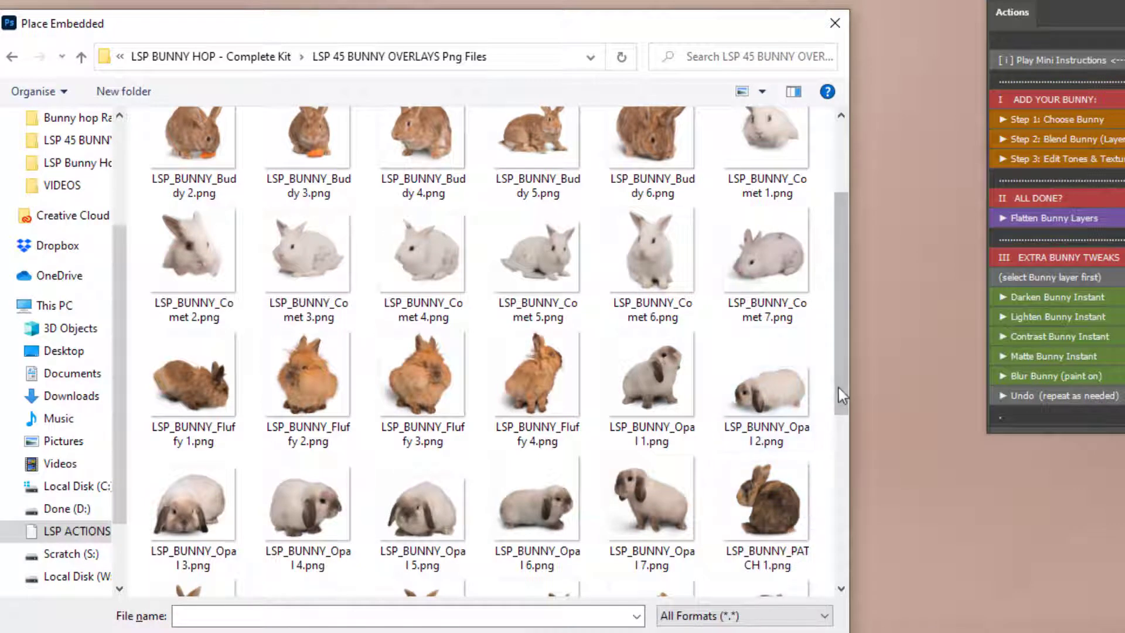
scroll(838, 388, "down", 1)
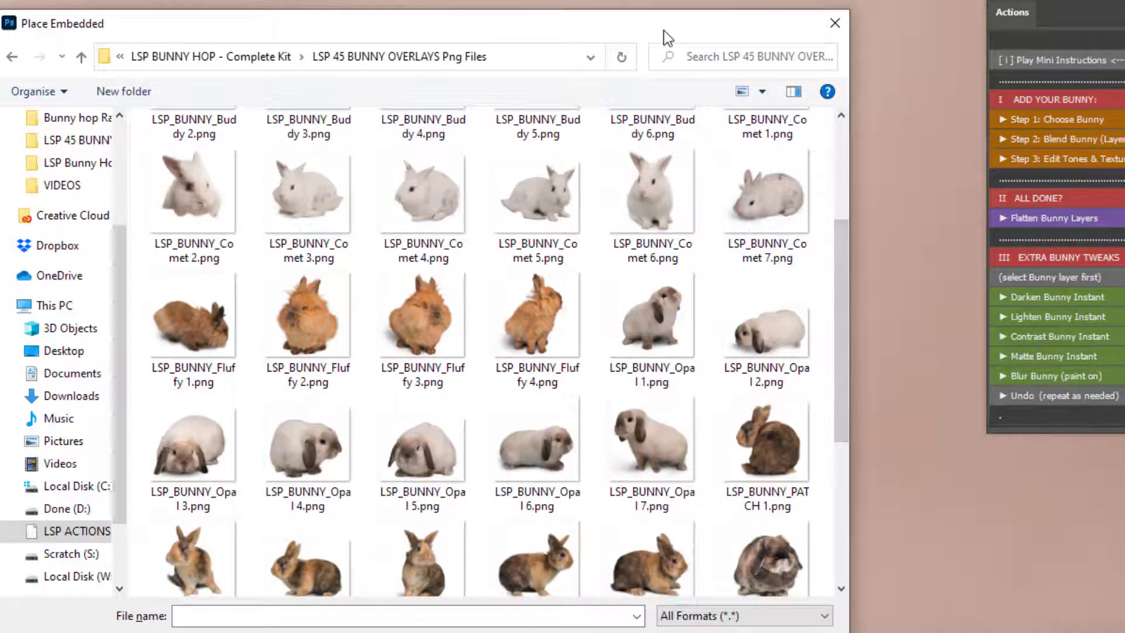
left_click_drag(666, 35, 714, 491)
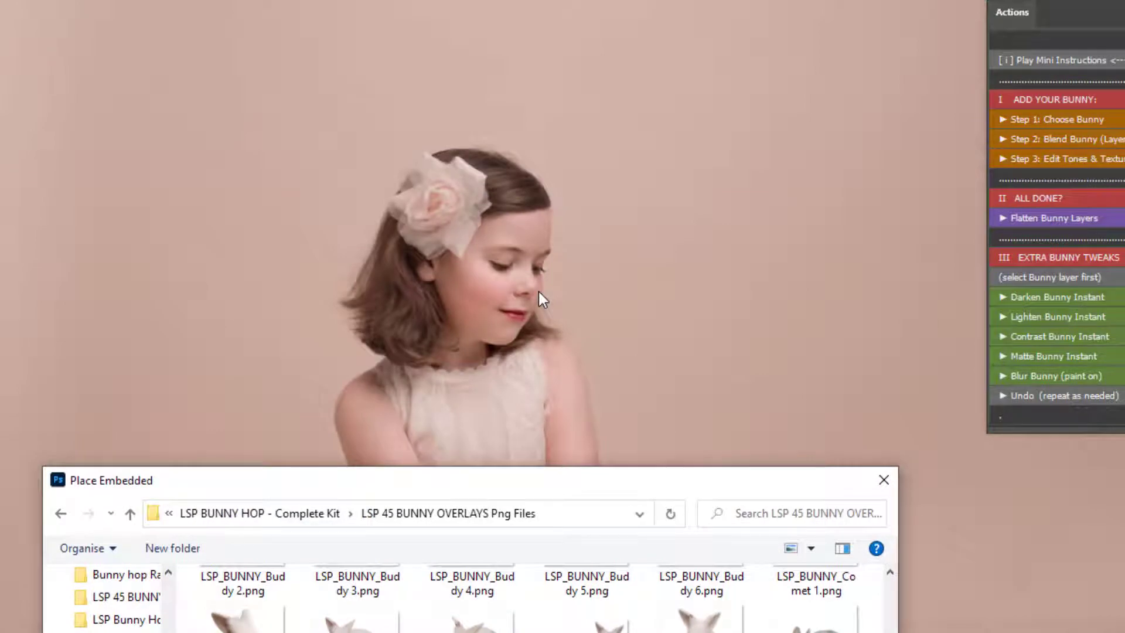
left_click_drag(561, 488, 535, 158)
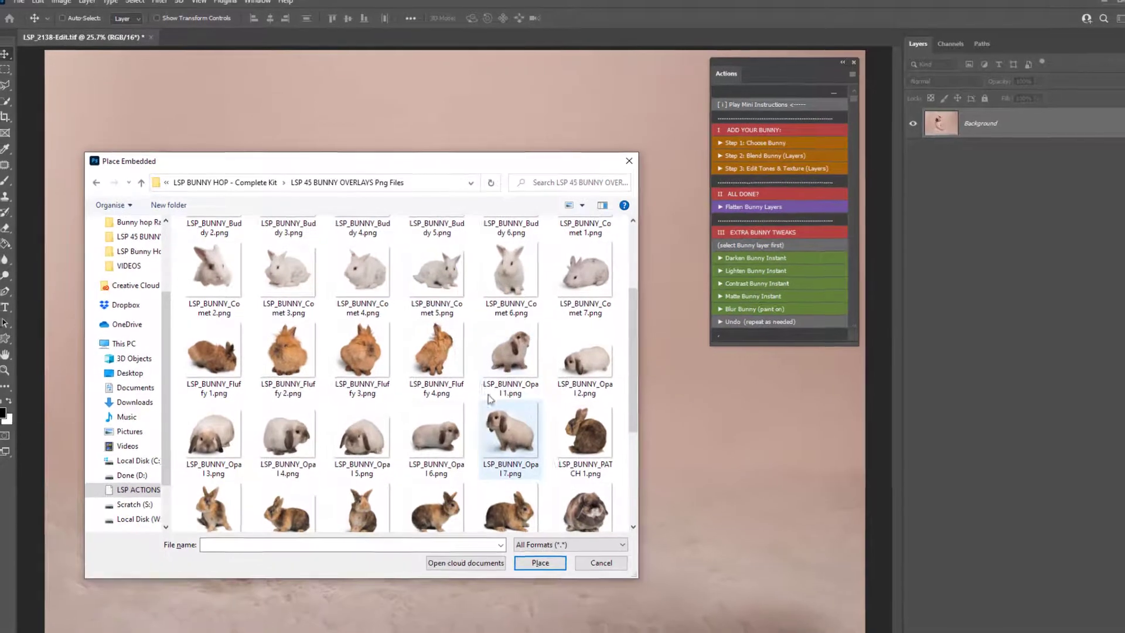
left_click(510, 433)
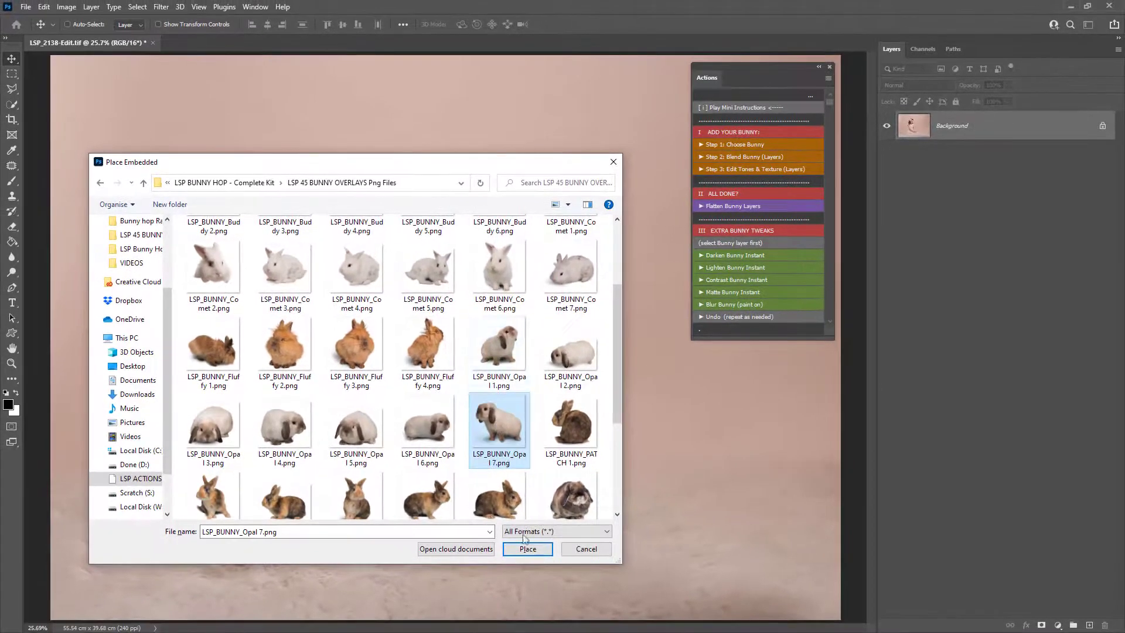
left_click(527, 549)
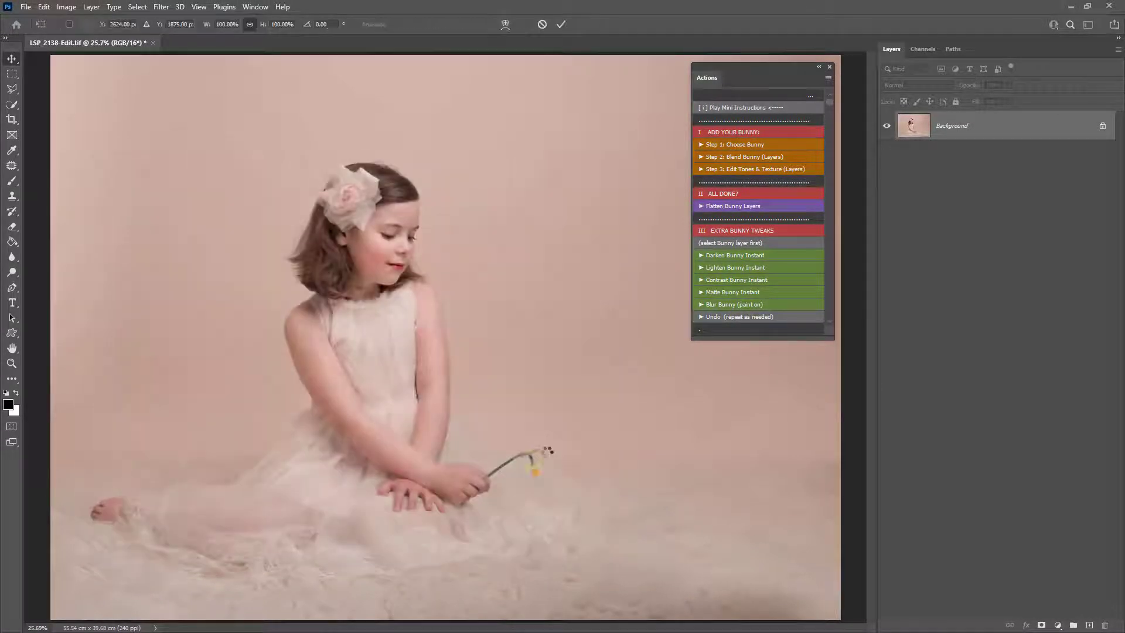
- Scale the placed bunny to about 53.5% and position it on the floor facing the girl's flower, committing the placement
right_click(450, 332)
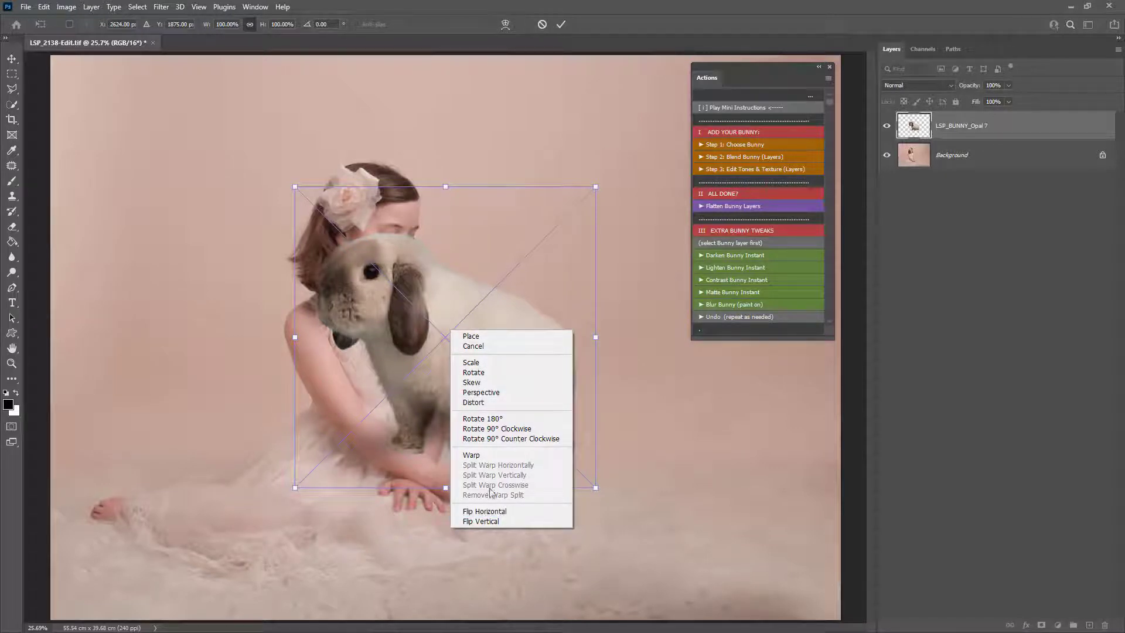
left_click(408, 344)
left_click_drag(412, 351, 648, 481)
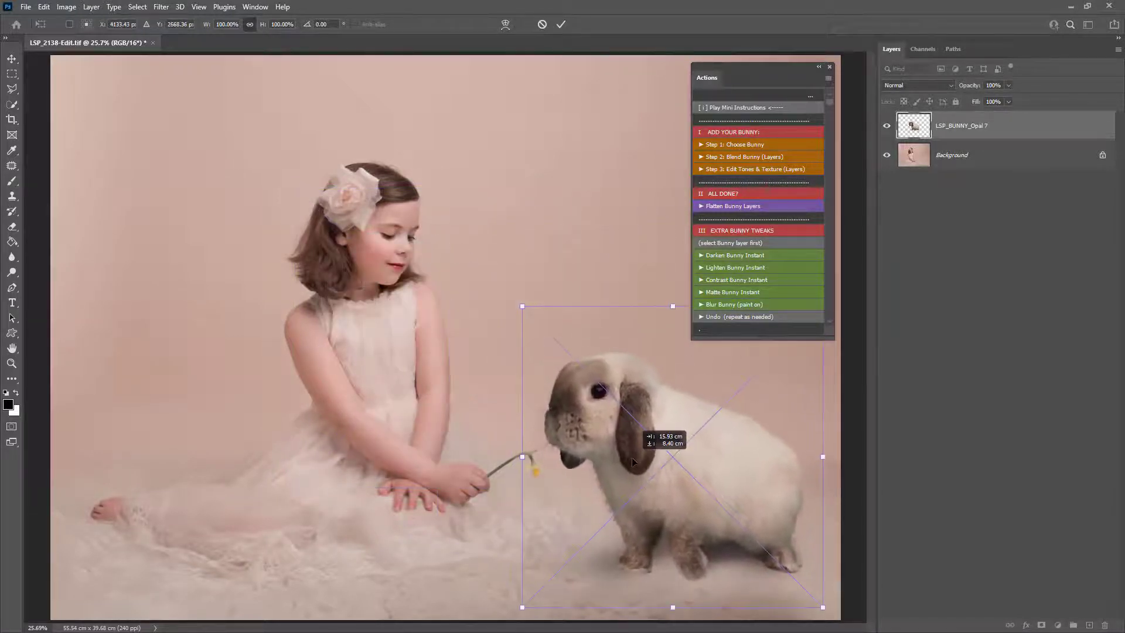
left_click_drag(671, 306, 653, 447)
left_click_drag(668, 486, 625, 483)
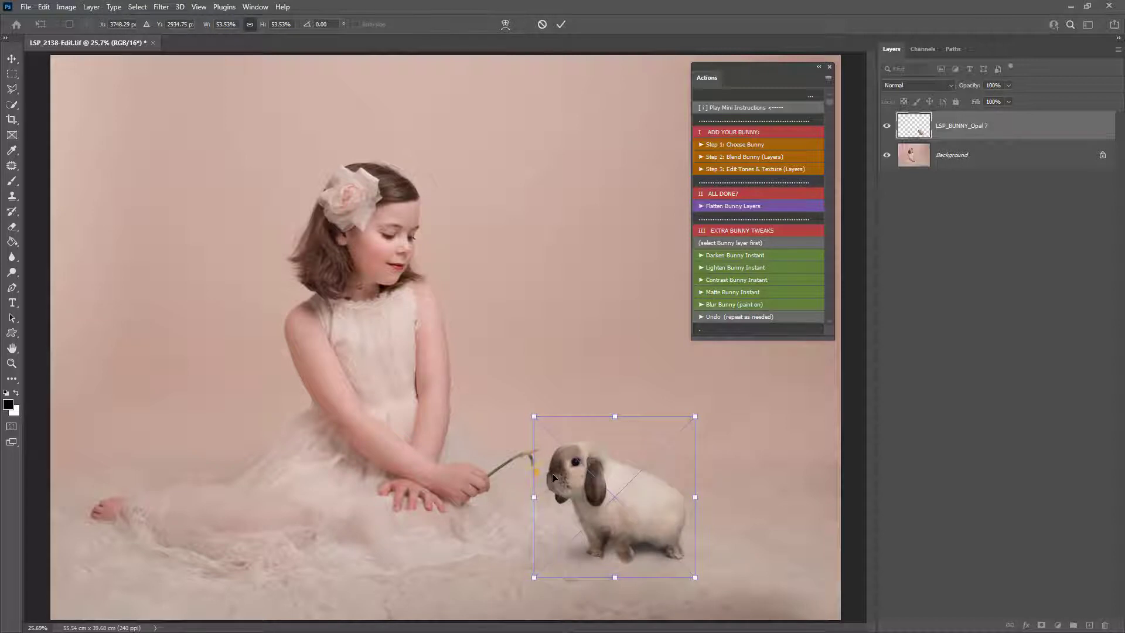
key("Return")
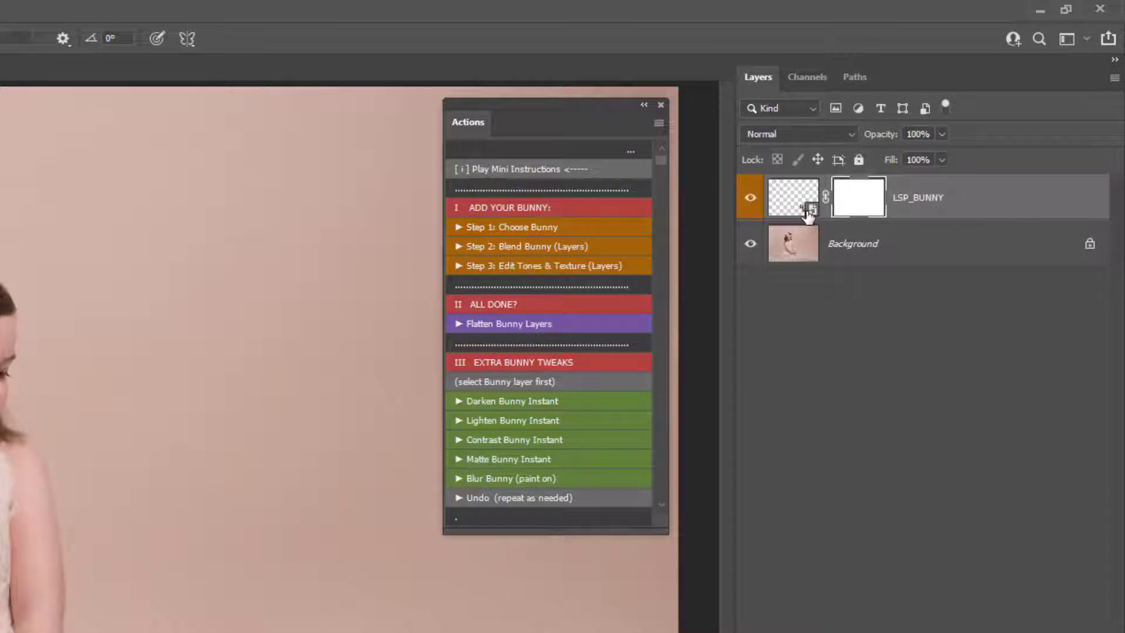
- Toggle the LSP_BUNNY layer's visibility to compare the photo with and without the bunny, leaving the layer shown
left_click(750, 197)
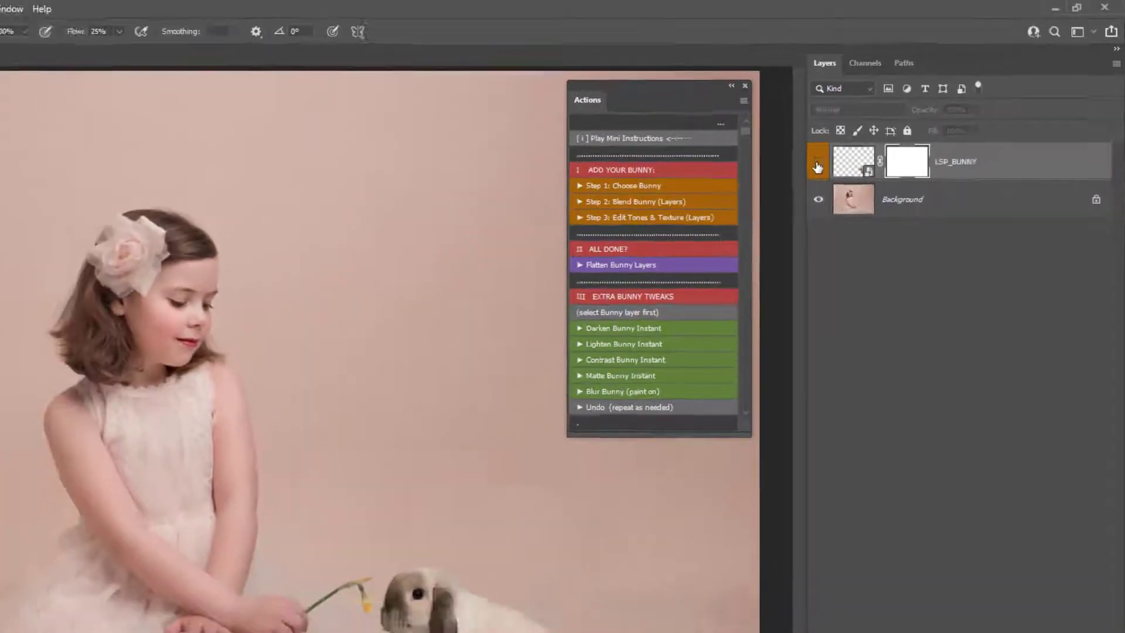
left_click(817, 167)
left_click(817, 167)
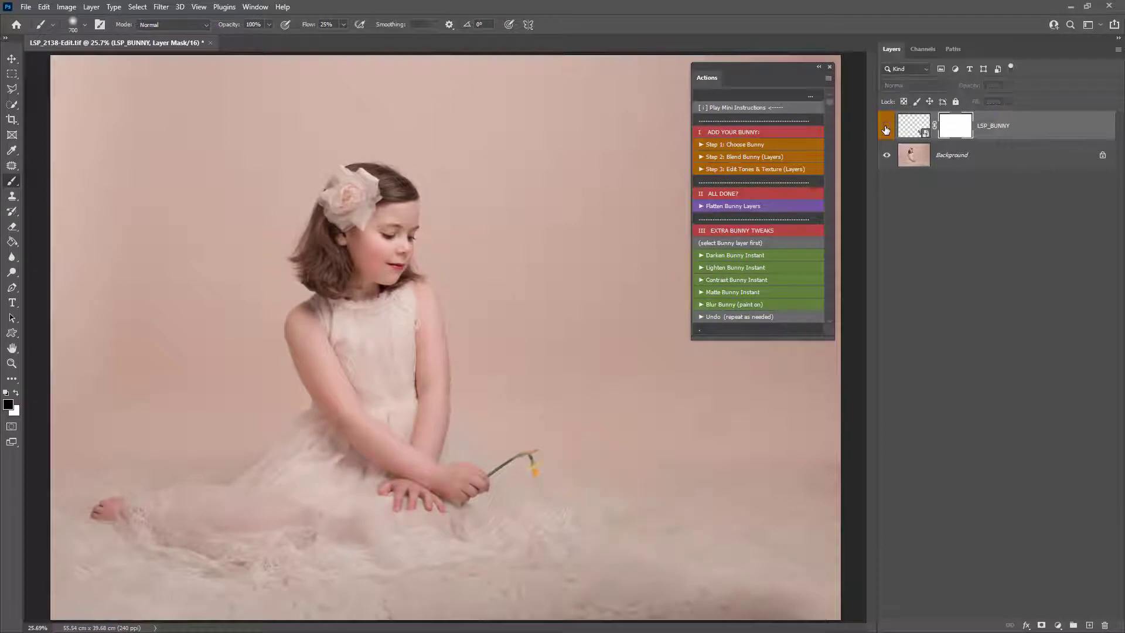
left_click(886, 129)
left_click(885, 129)
left_click(885, 129)
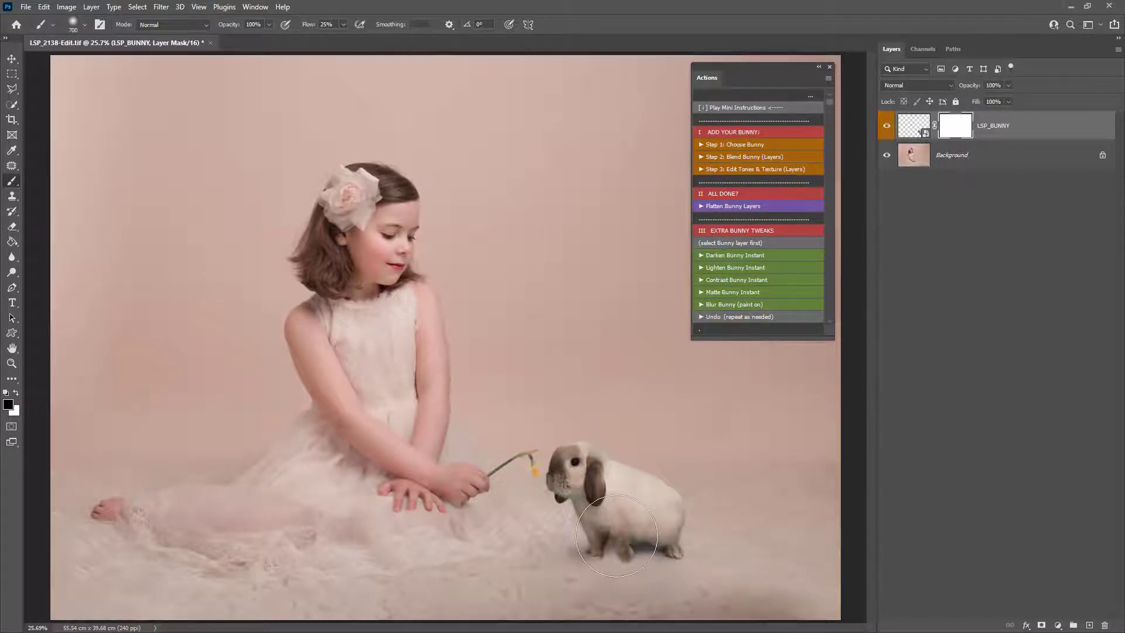
- Run the Step 2: Blend Bunny (Layers) action and paint the Add shadow under/around bunny mask beneath the bunny with a smaller brush
left_click(740, 158)
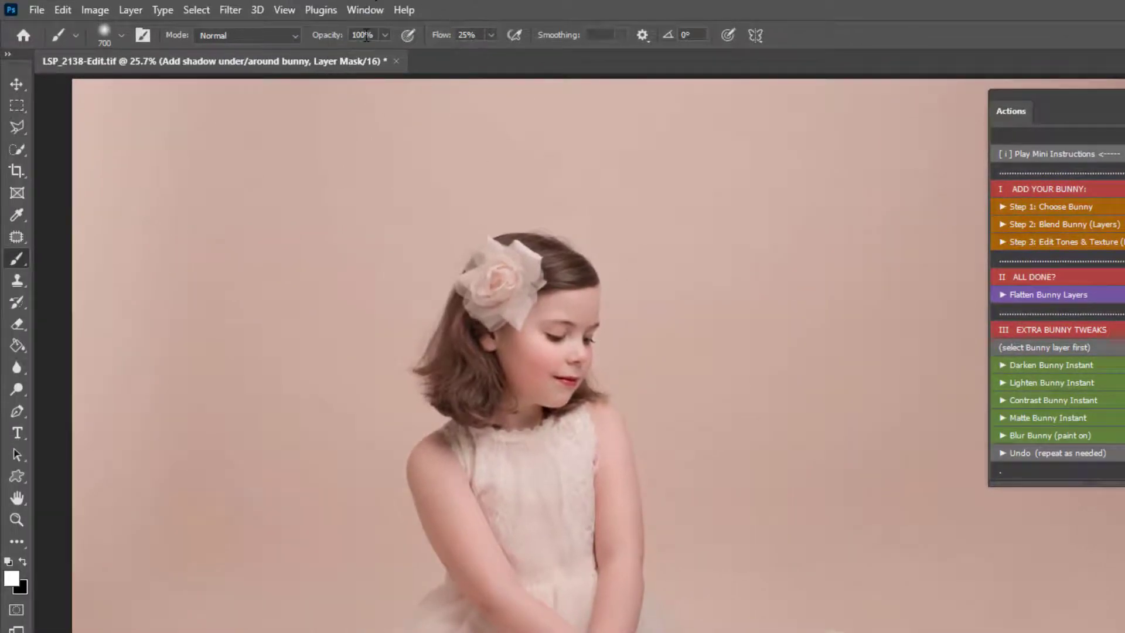
left_click_drag(472, 36, 453, 37)
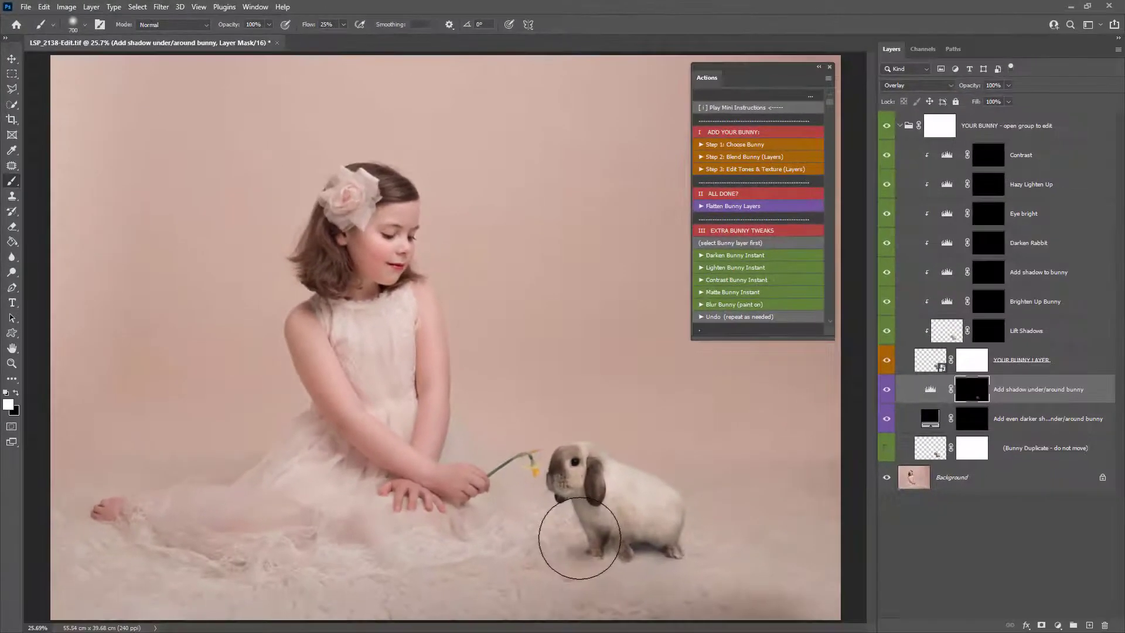
key("bracketleft")
key("bracketleft")
key("bracketleft")
key("bracketleft")
key("bracketleft")
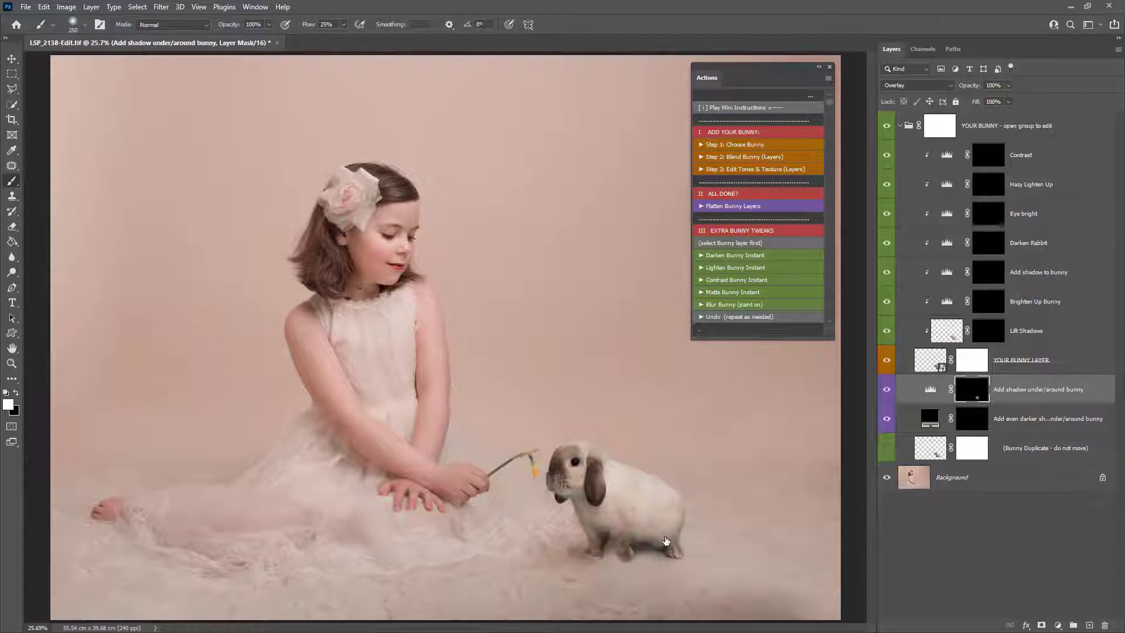
- Paint white on the Lift Shadows mask over the bunny's rear and on the Hazy Lighten Up mask over its lower body
left_click(988, 331)
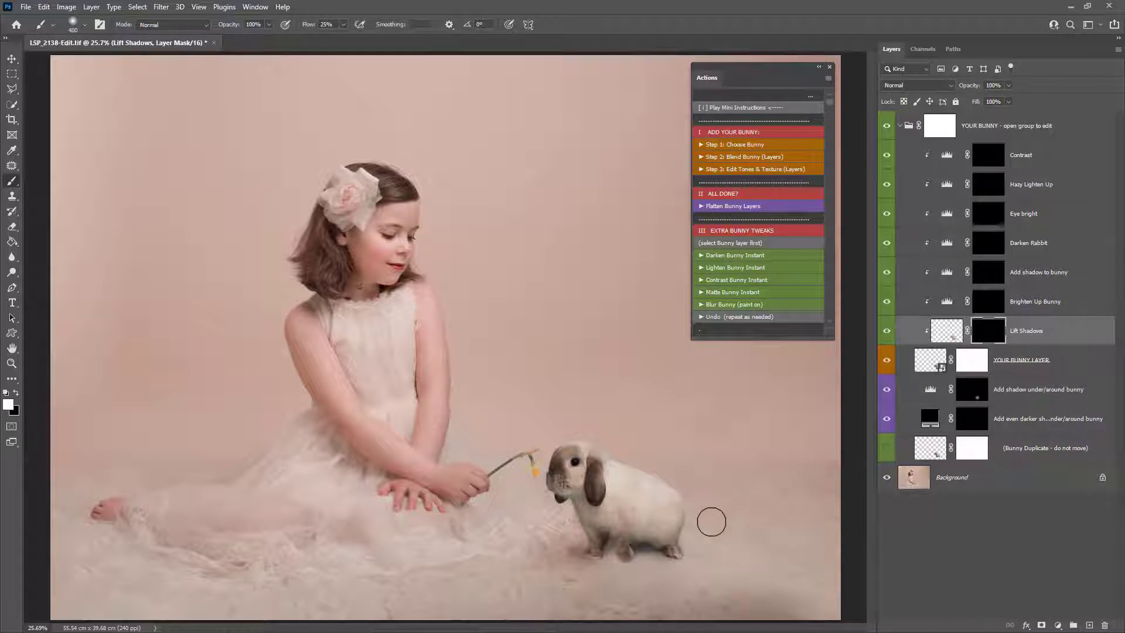
mouse_move(705, 509)
left_mouse_down()
mouse_move(658, 547)
mouse_move(682, 511)
mouse_move(627, 452)
mouse_move(642, 532)
mouse_move(674, 531)
left_mouse_up()
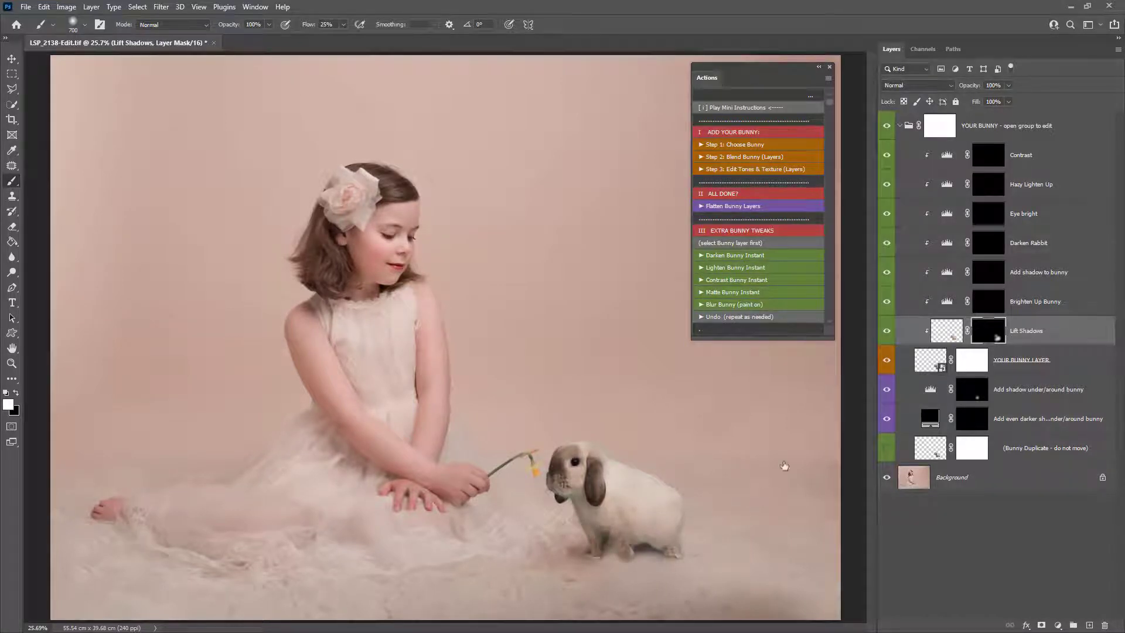
left_click(995, 188)
mouse_move(640, 566)
left_mouse_down()
mouse_move(616, 558)
mouse_move(702, 541)
mouse_move(713, 527)
mouse_move(756, 553)
mouse_move(727, 543)
mouse_move(779, 551)
mouse_move(619, 430)
mouse_move(621, 553)
left_mouse_up()
- Paint the Add shadow to bunny mask over the bunny's front legs and chest to darken them
left_click(996, 275)
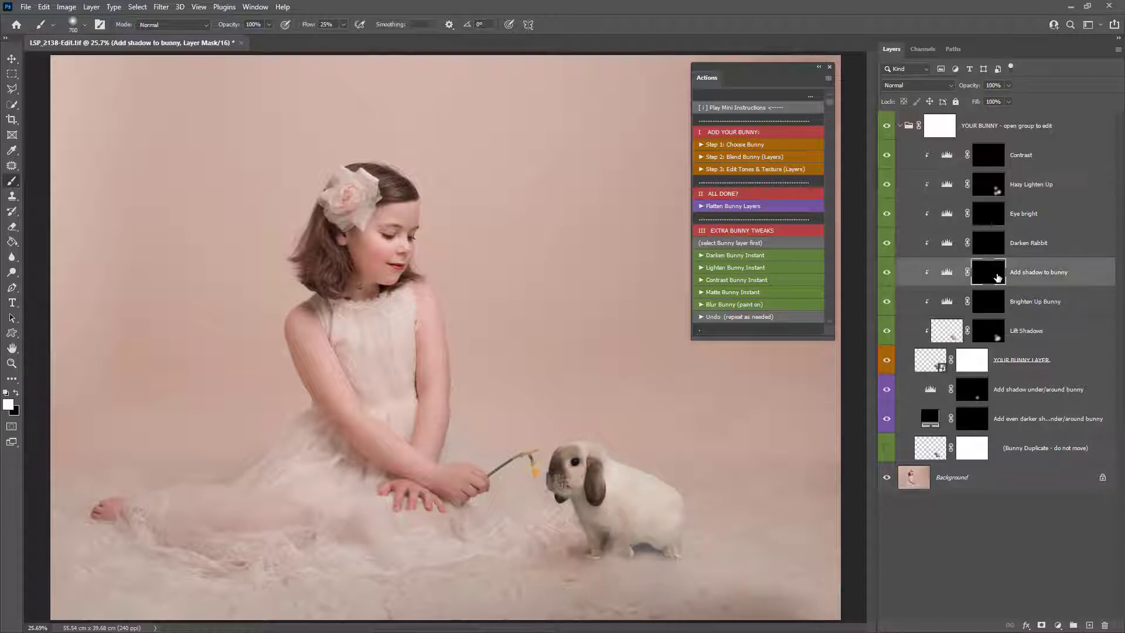
left_click(573, 530)
left_click_drag(573, 530, 549, 553)
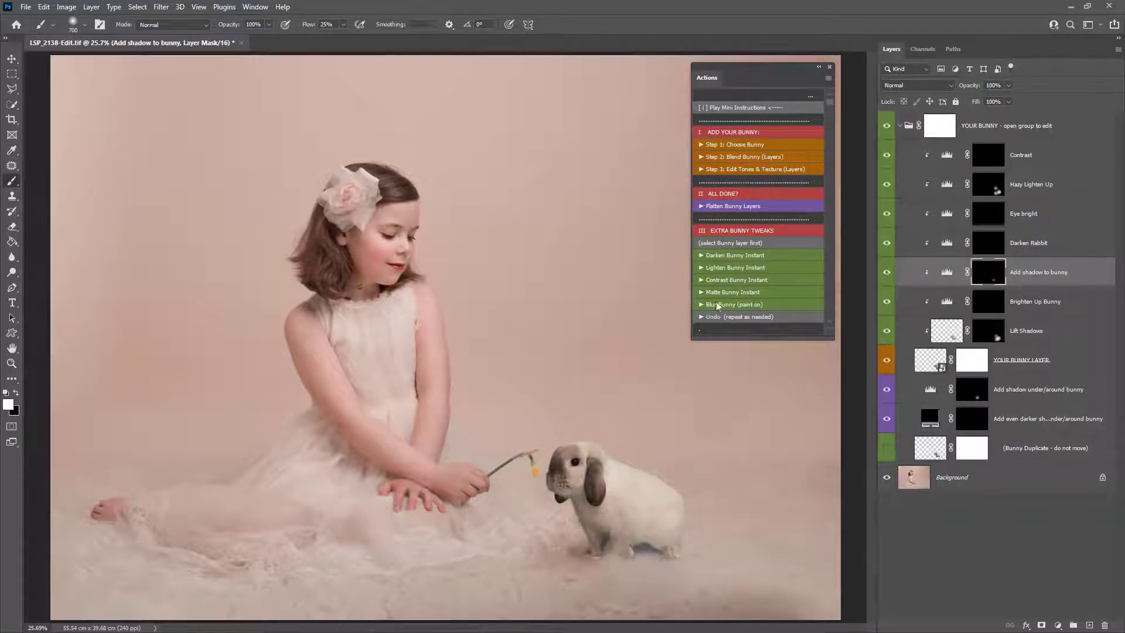
- Run the Step 3: Edit Tones & Texture (Layers) action to add the toning and texture layers
left_click(759, 162)
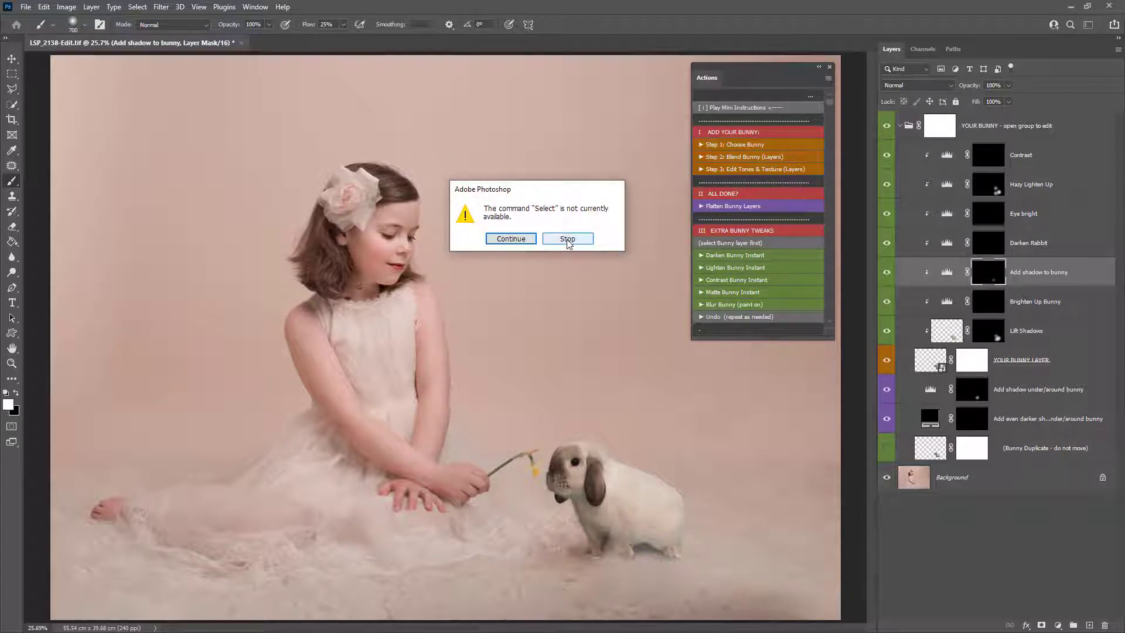
left_click(567, 239)
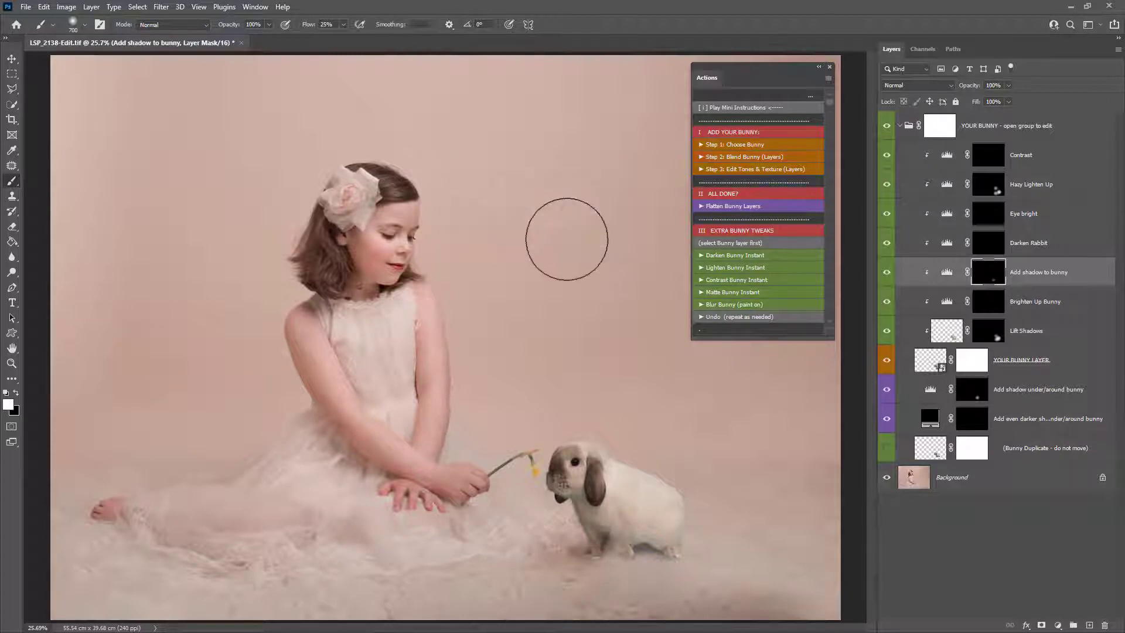
left_click(733, 169)
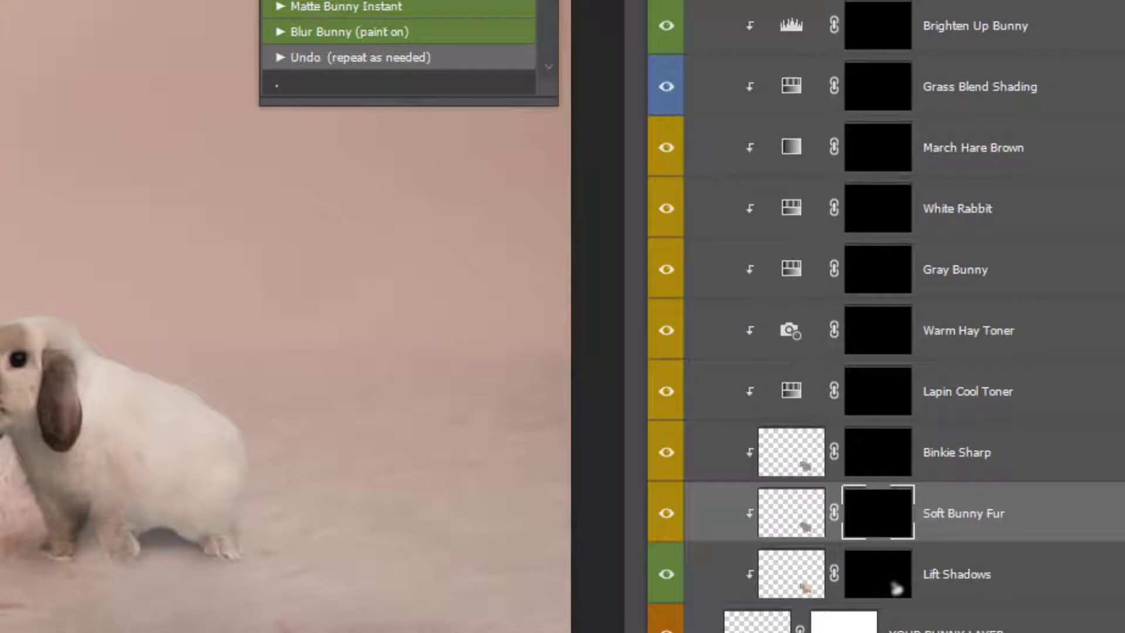
- Paint the Soft Bunny Fur mask over the bunny's rear and the Binkie Sharp mask over its face
scroll(884, 316, "down", 2)
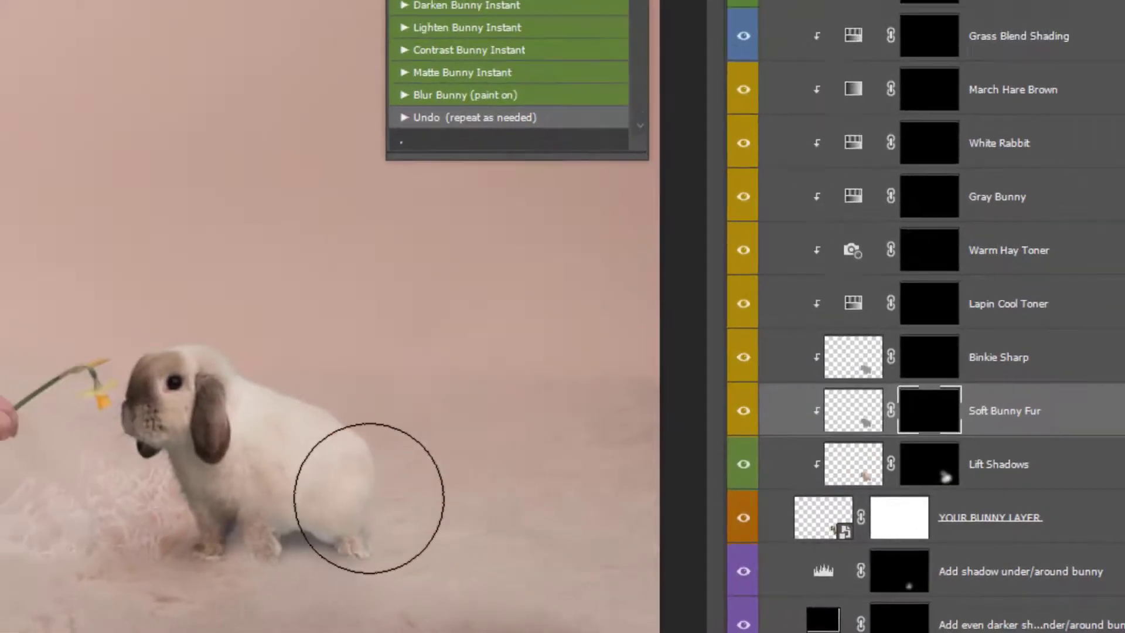
left_click_drag(369, 498, 337, 454)
left_click(947, 362)
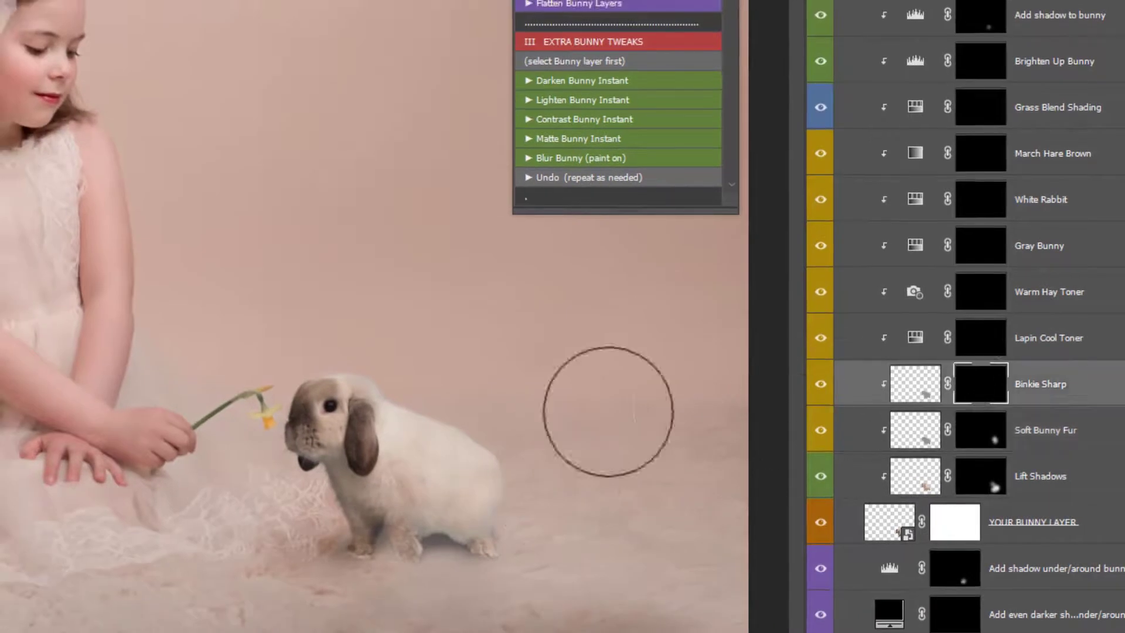
left_click(148, 409)
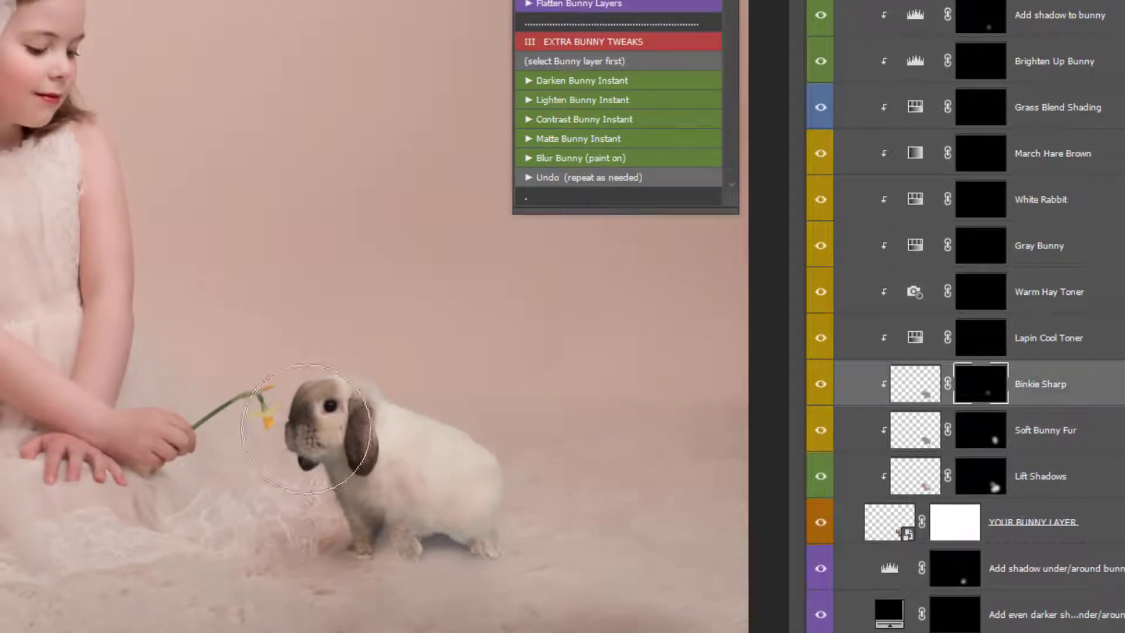
- Paint the Warm Hay Toner mask over the bunny's feet, back and rear to warm its fur
left_click(970, 347)
left_click(986, 296)
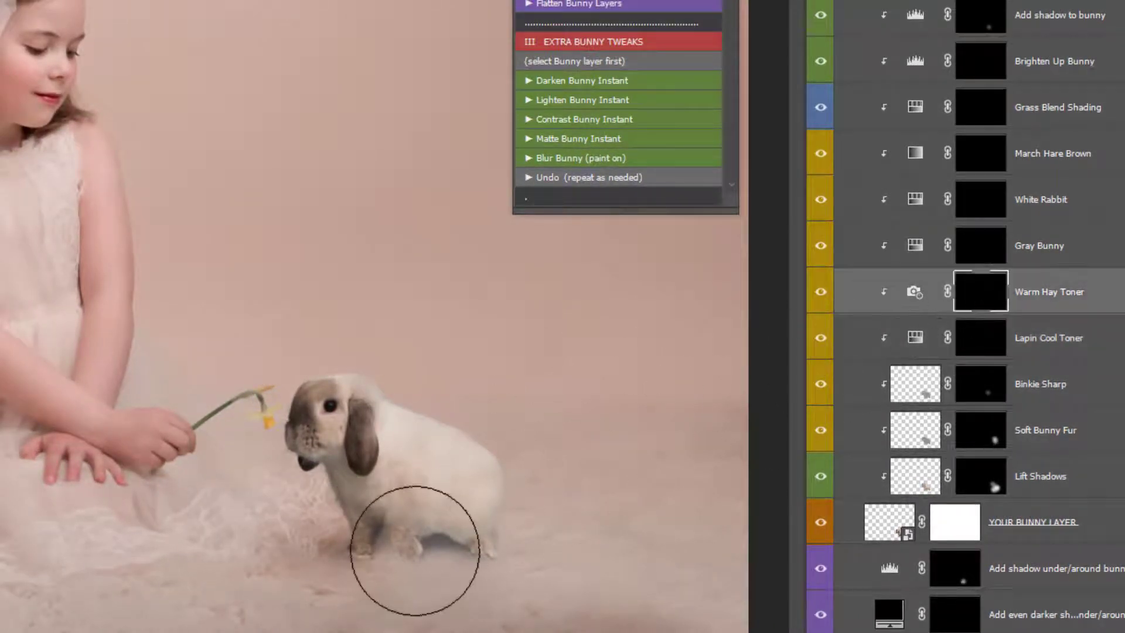
left_click_drag(410, 572, 405, 544)
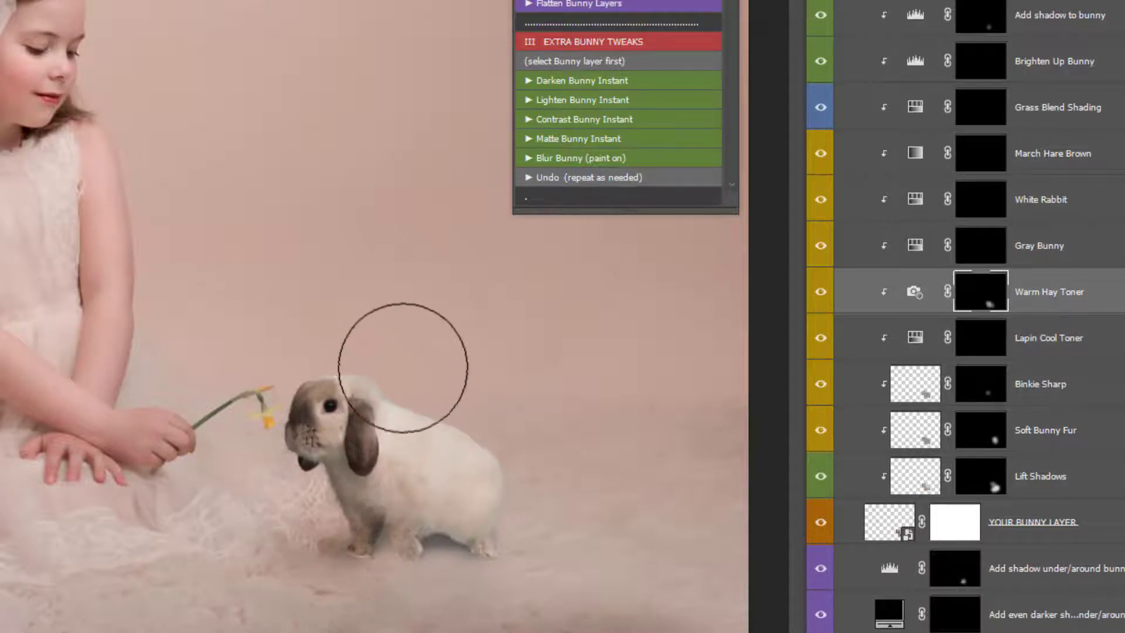
mouse_move(409, 360)
left_mouse_down()
mouse_move(524, 424)
mouse_move(509, 432)
mouse_move(519, 468)
mouse_move(488, 531)
mouse_move(525, 520)
left_mouse_up()
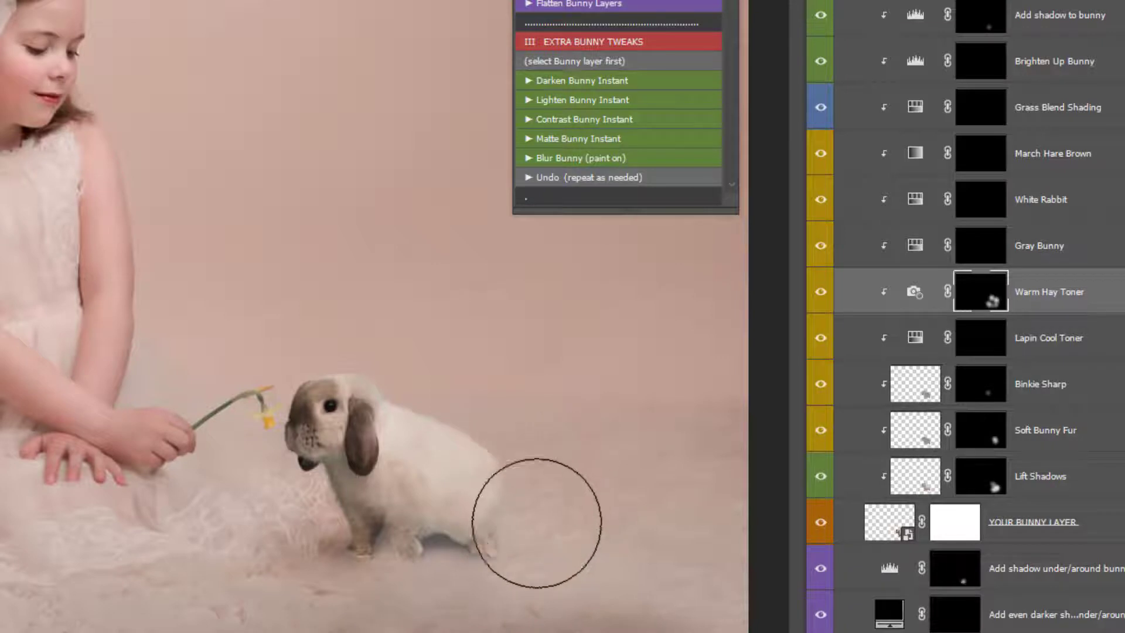
- Paint the March Hare Brown mask over the bunny's rear and feet, and the Grass Blend Shading mask along its lower body
left_click(976, 156)
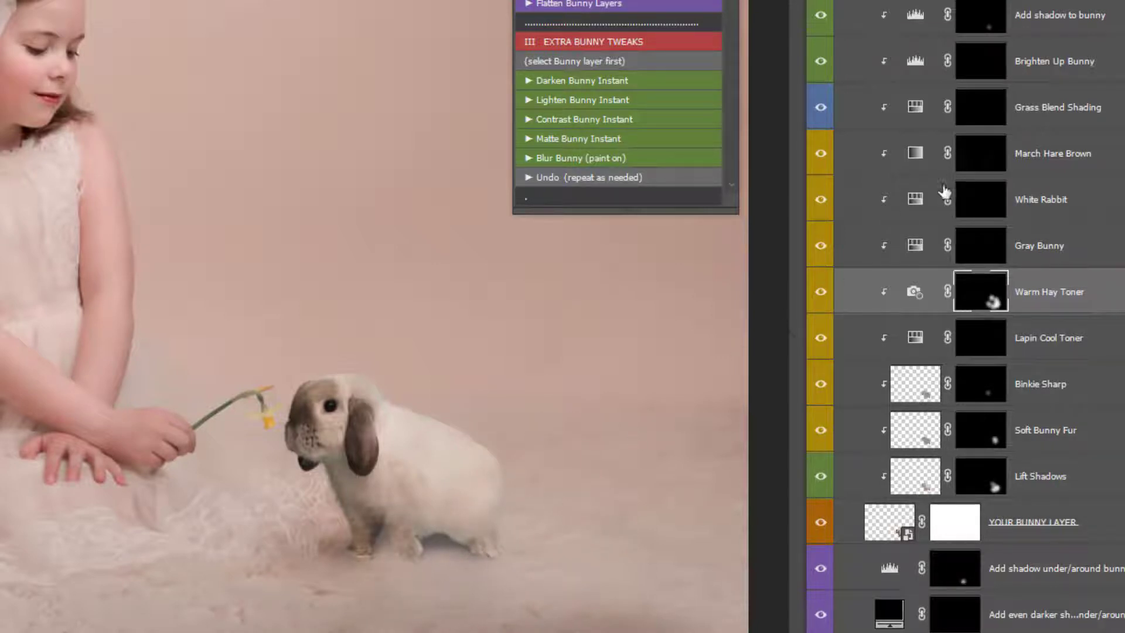
mouse_move(492, 540)
left_mouse_down()
mouse_move(416, 572)
mouse_move(431, 570)
mouse_move(472, 604)
left_mouse_up()
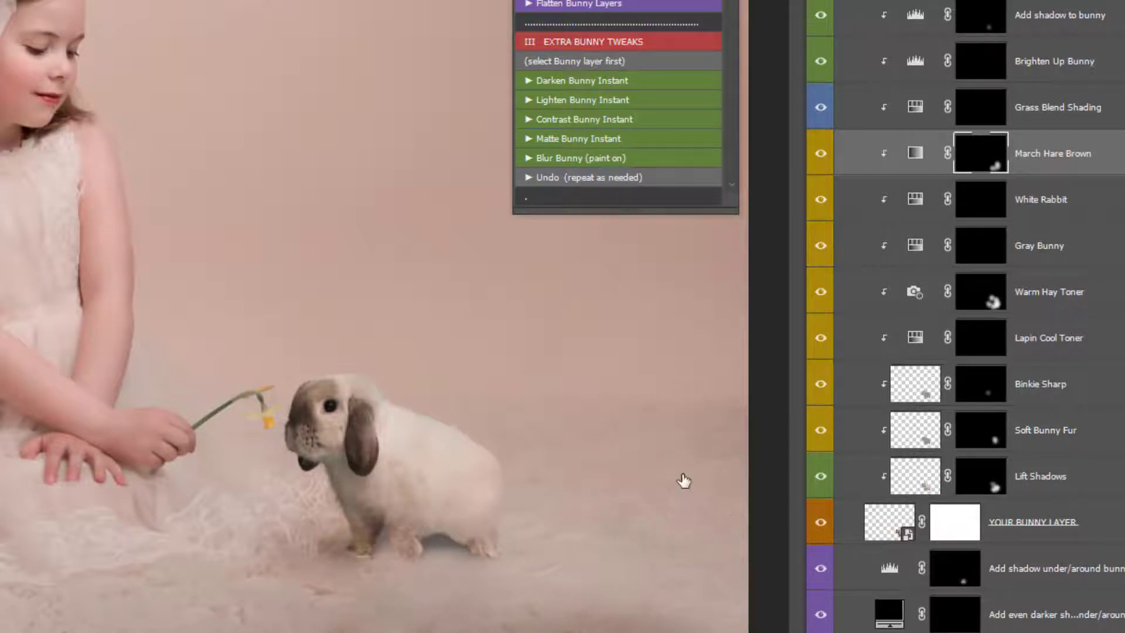
left_click(982, 119)
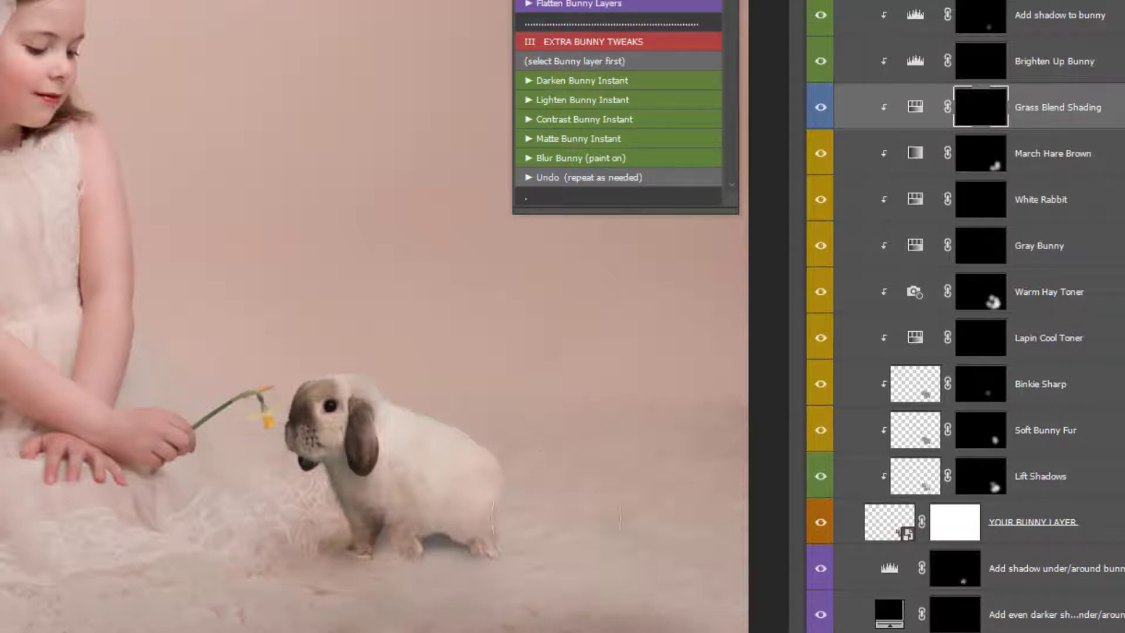
left_click_drag(468, 534, 370, 527)
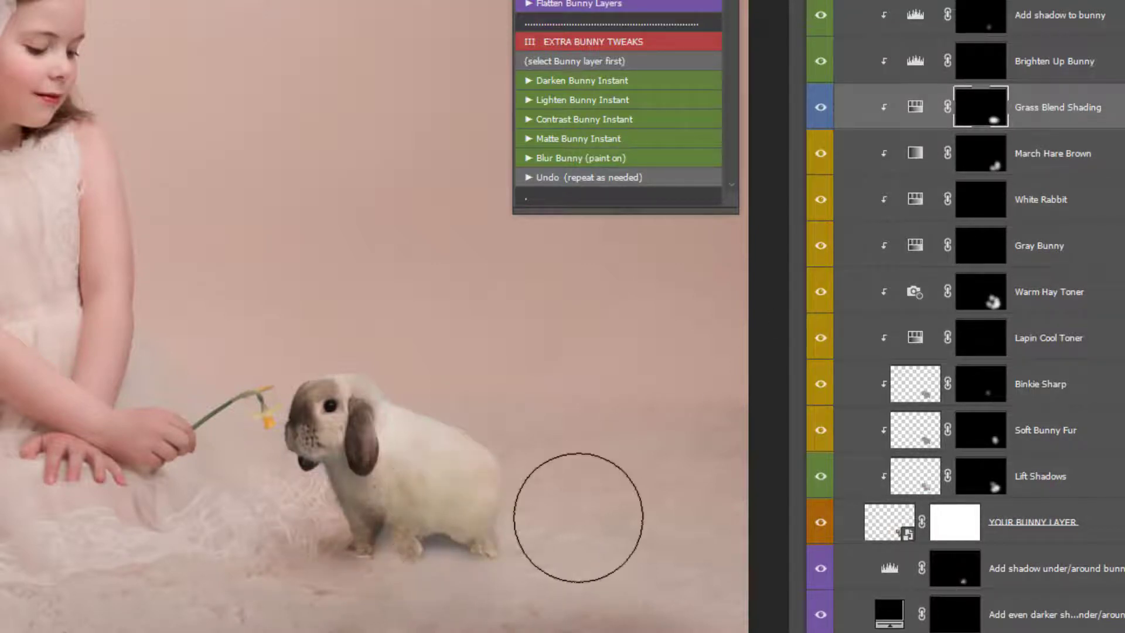
- Undo the last Grass Blend Shading stroke and paint the White Rabbit mask over the bunny's chest and face
key("ctrl+z")
left_click(990, 200)
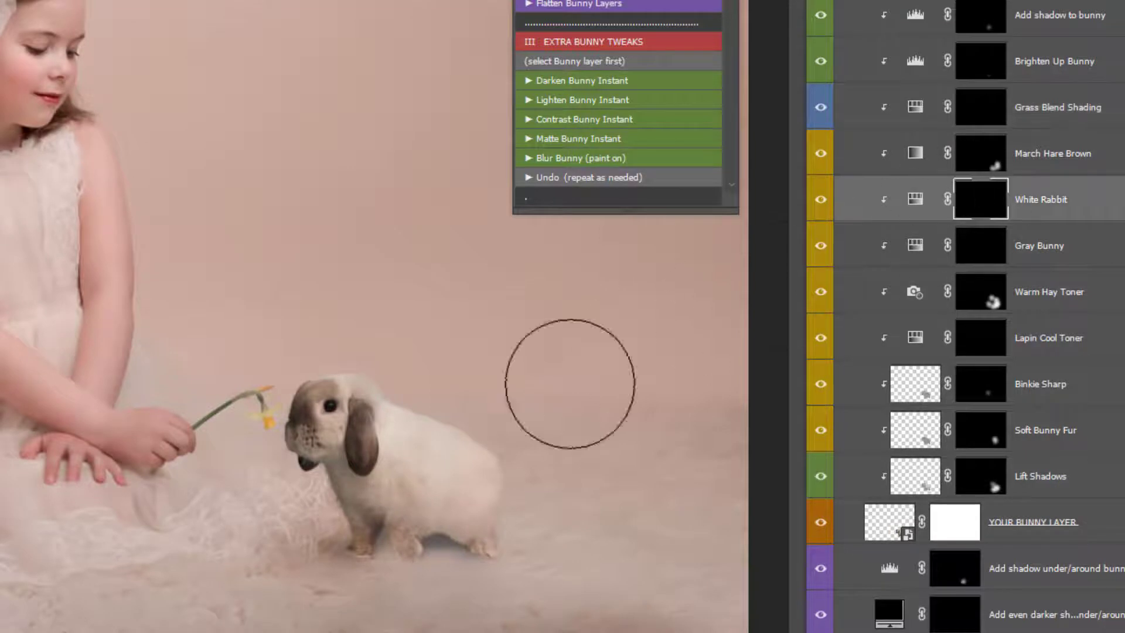
left_click_drag(328, 476, 316, 420)
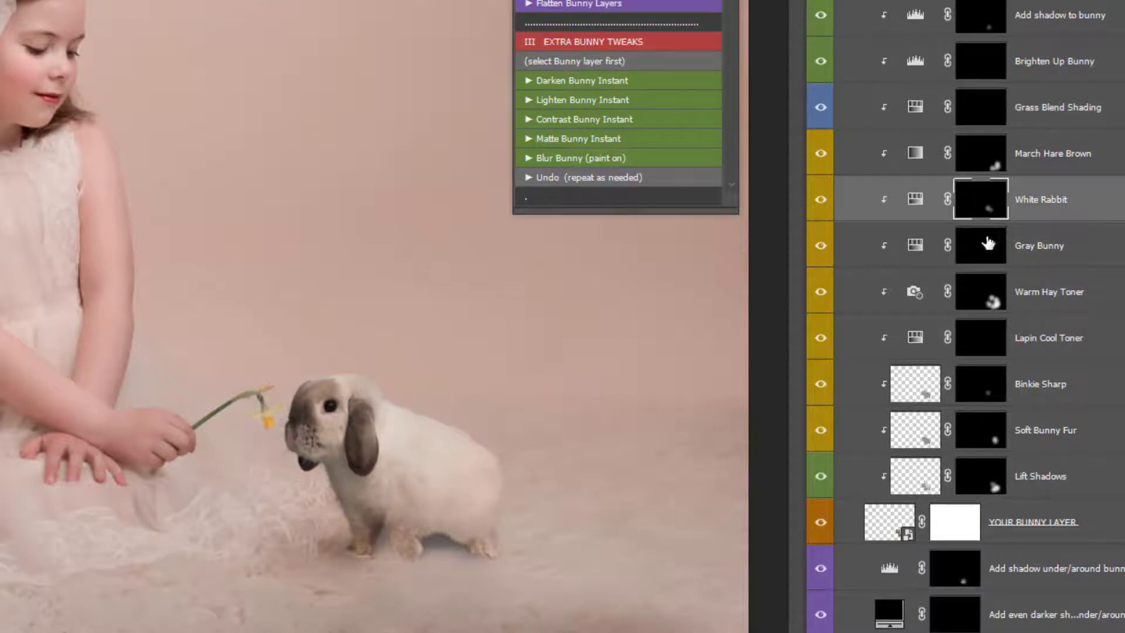
left_click(988, 243)
left_click(994, 346)
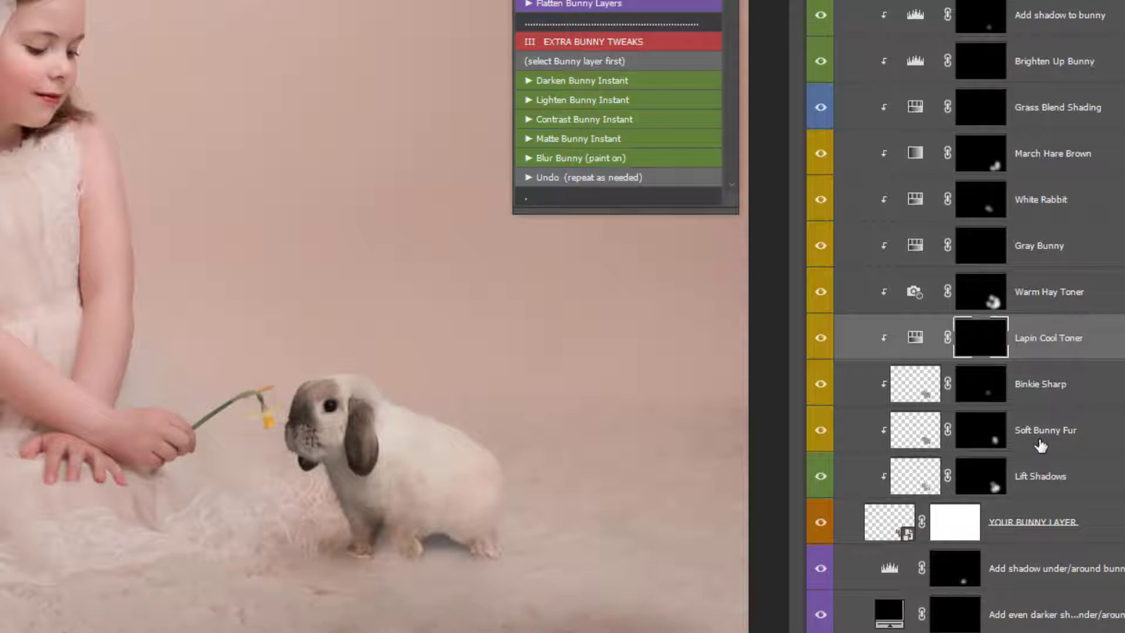
scroll(1041, 445, "up", 2)
scroll(1019, 372, "down", 1)
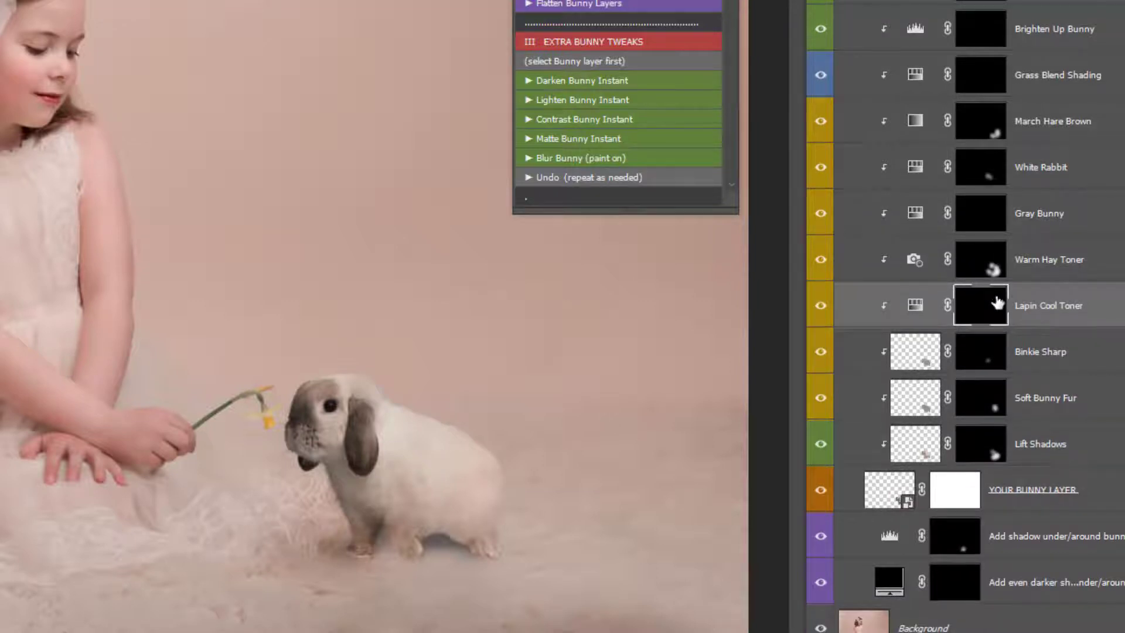
scroll(997, 301, "up", 2)
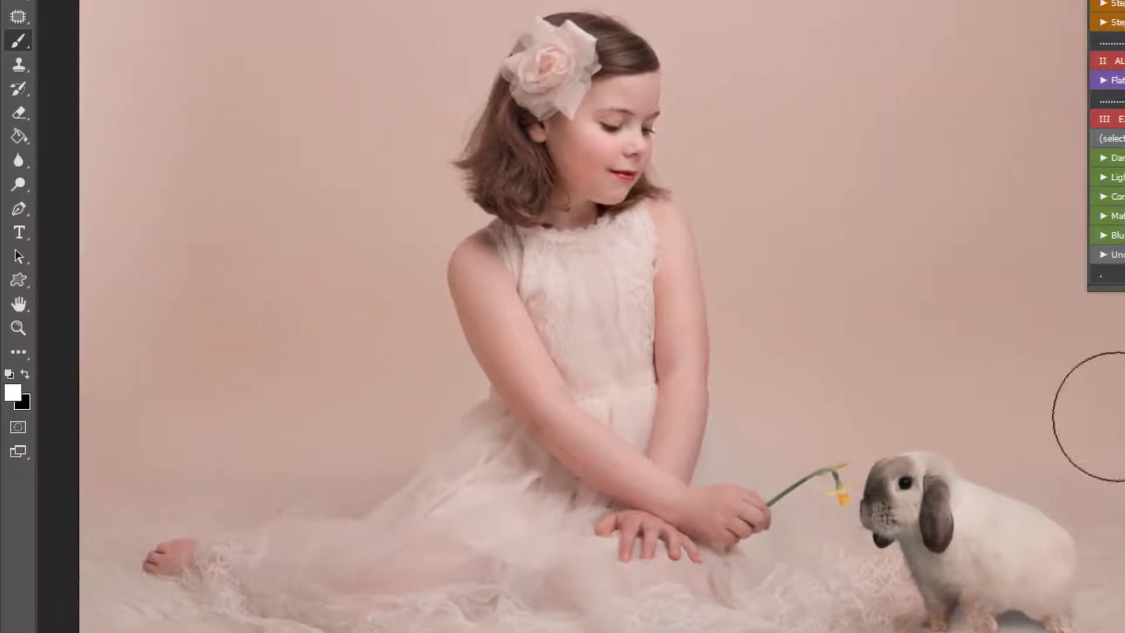
left_click(26, 374)
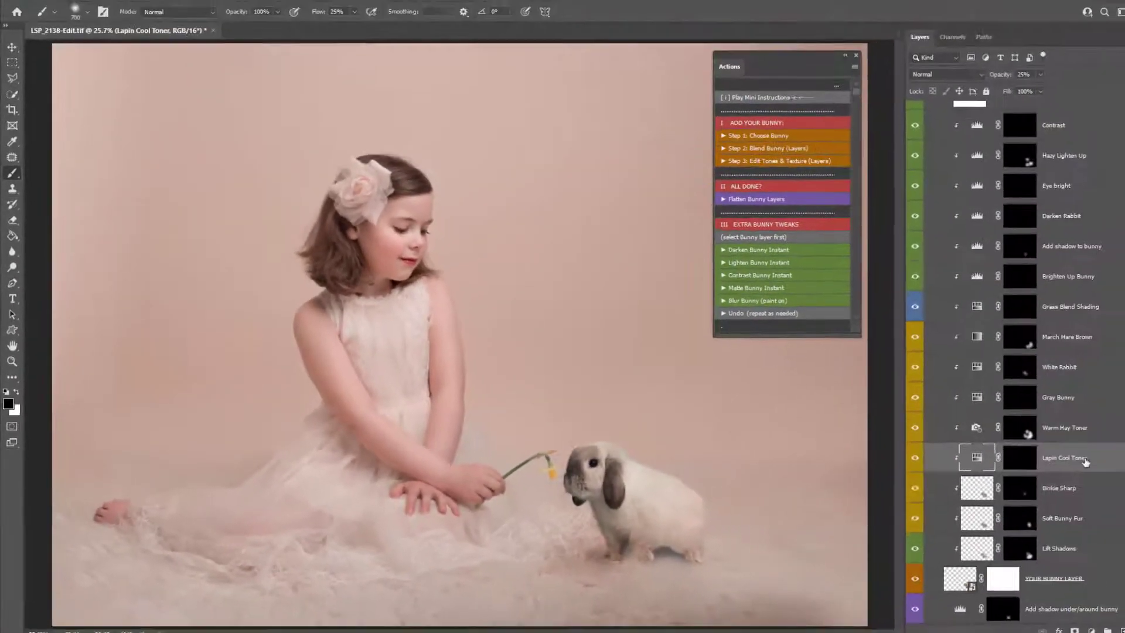
- Run the Flatten Bunny Layers action to merge the bunny's blending and toning layers
scroll(1097, 344, "down", 3)
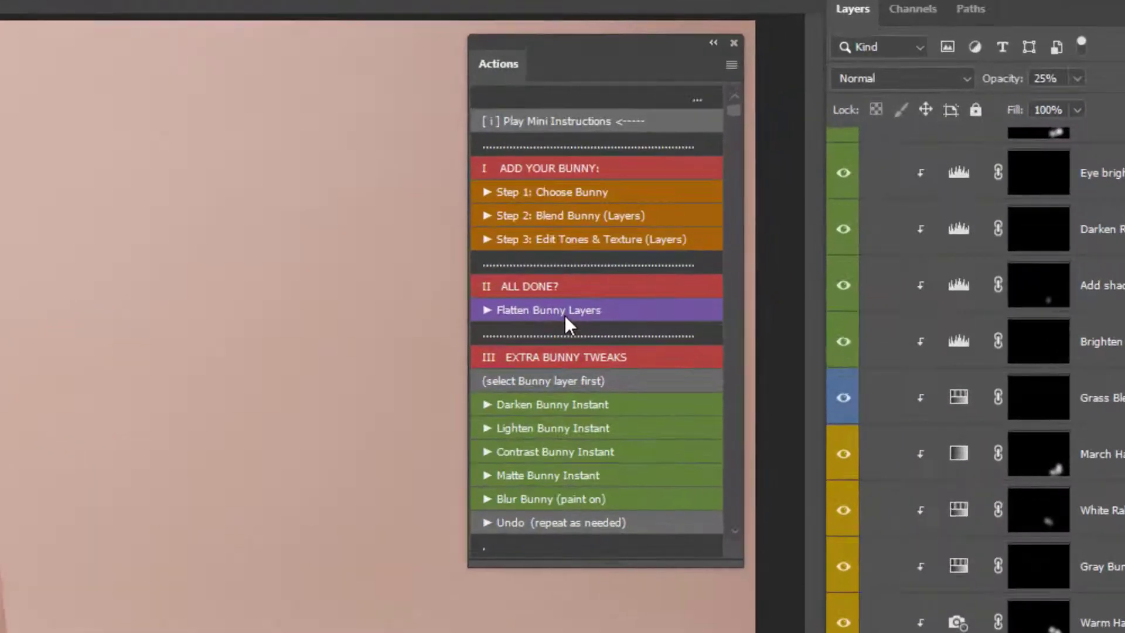
left_click(742, 208)
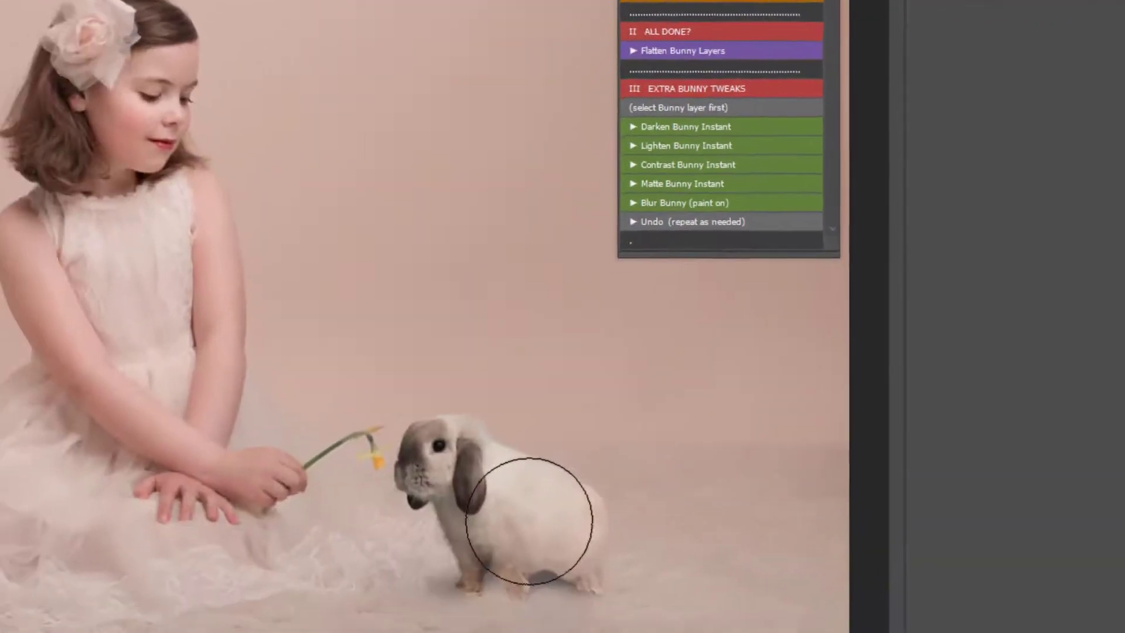
mouse_move(536, 534)
left_mouse_down()
mouse_move(603, 440)
mouse_move(536, 425)
mouse_move(529, 509)
mouse_move(541, 495)
mouse_move(523, 487)
mouse_move(550, 503)
mouse_move(530, 499)
mouse_move(544, 500)
mouse_move(540, 521)
left_mouse_up()
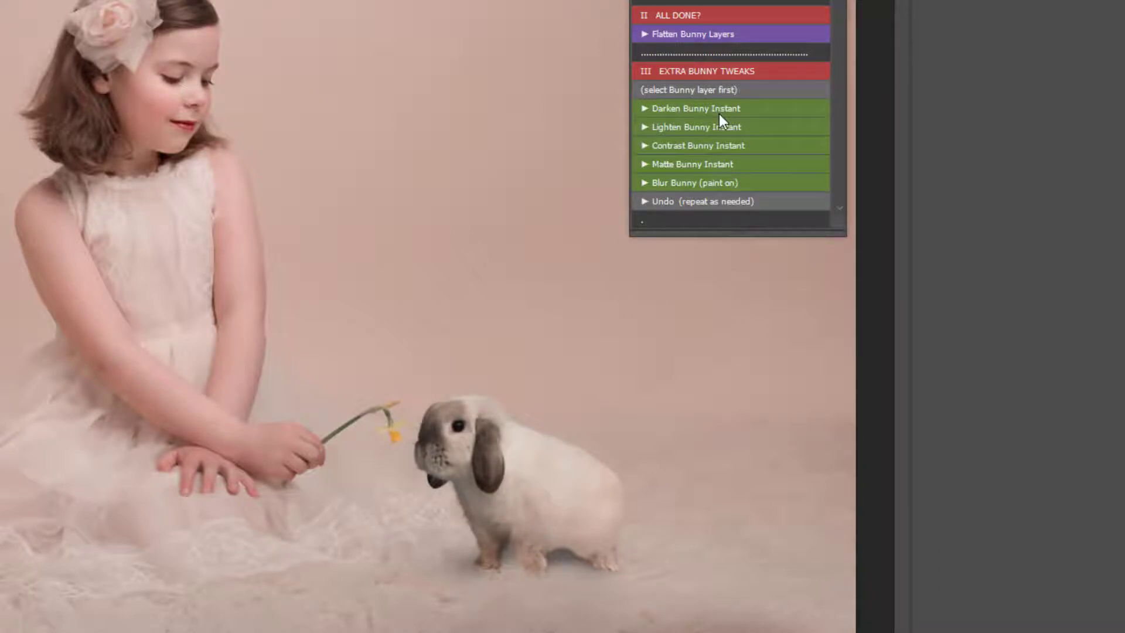
- Try the Matte Bunny Instant and Lighten Bunny Instant tweaks on the bunny, undoing each one
left_click(715, 164)
left_click(713, 202)
left_click(705, 127)
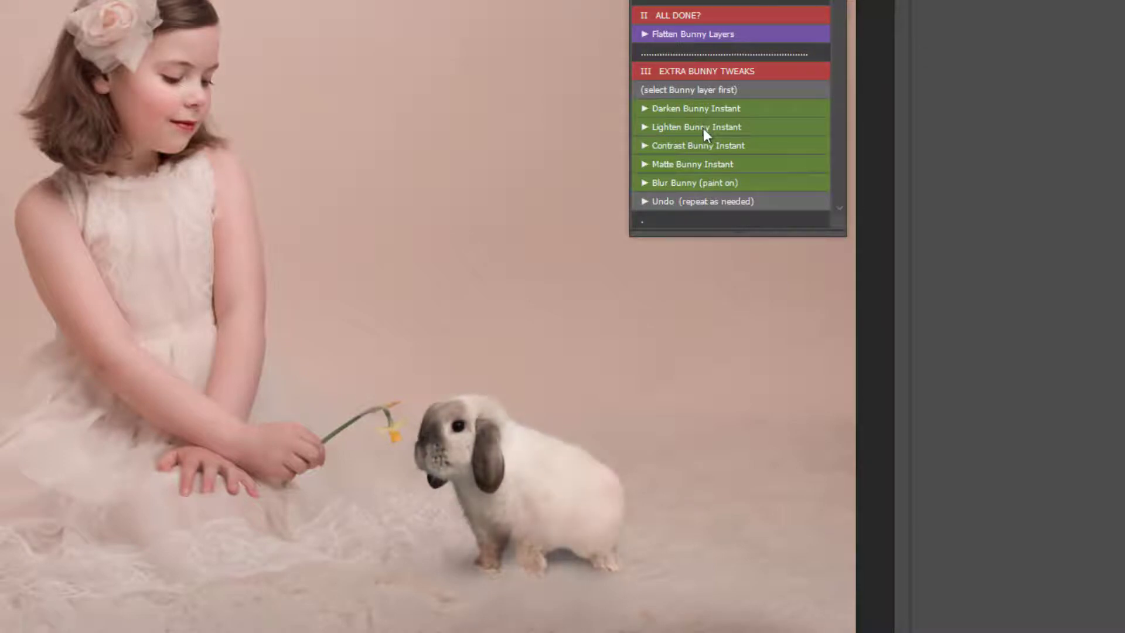
left_click(704, 198)
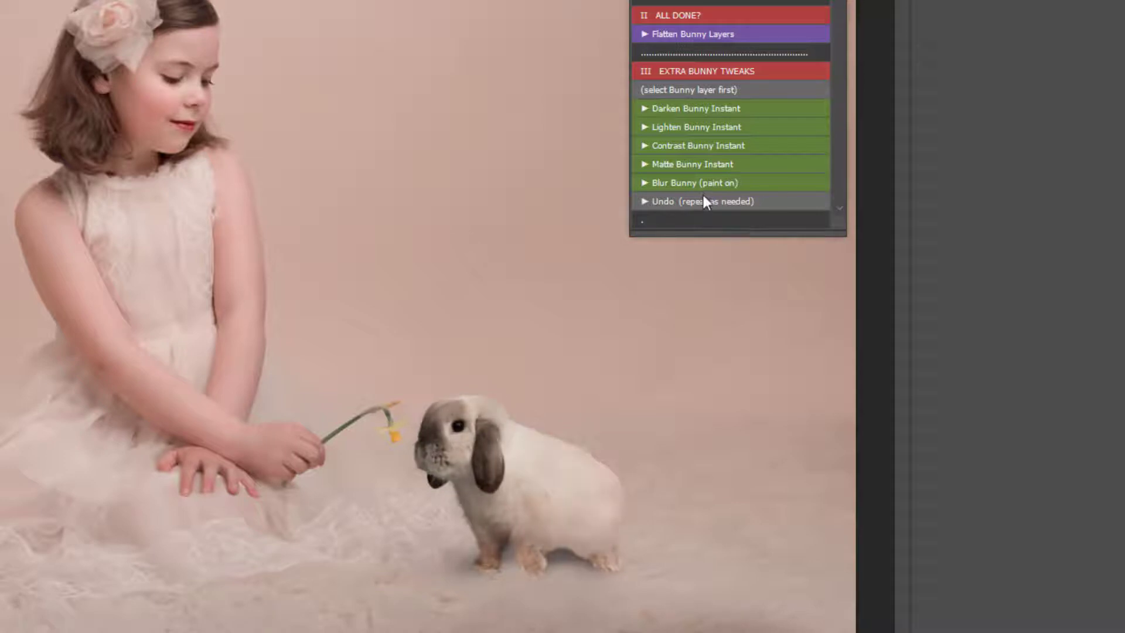
left_click(690, 128)
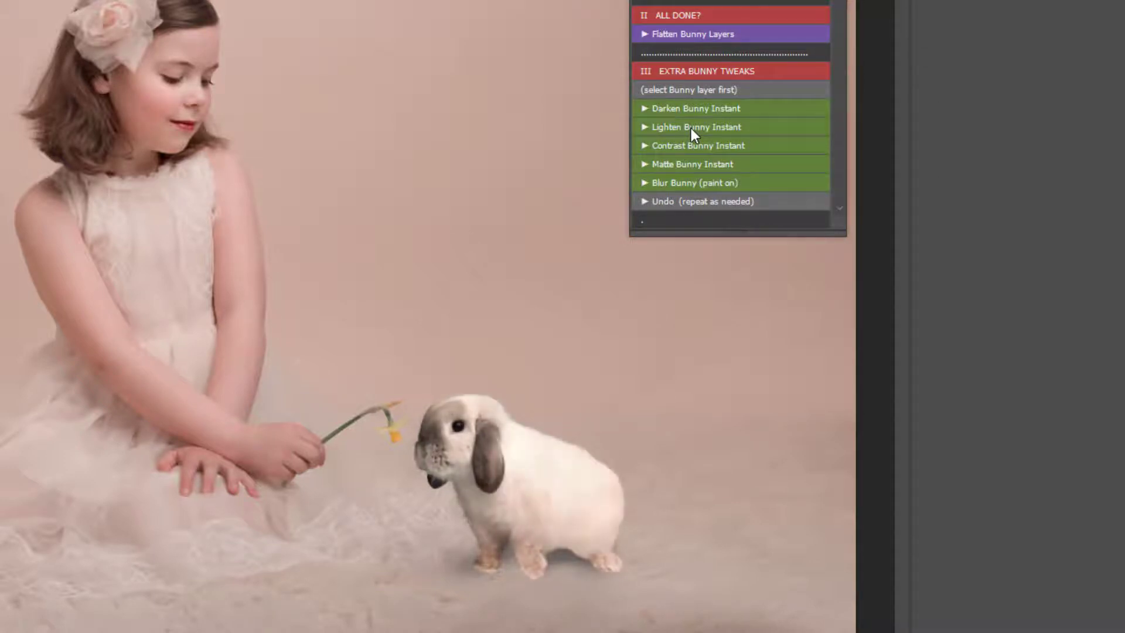
left_click(701, 199)
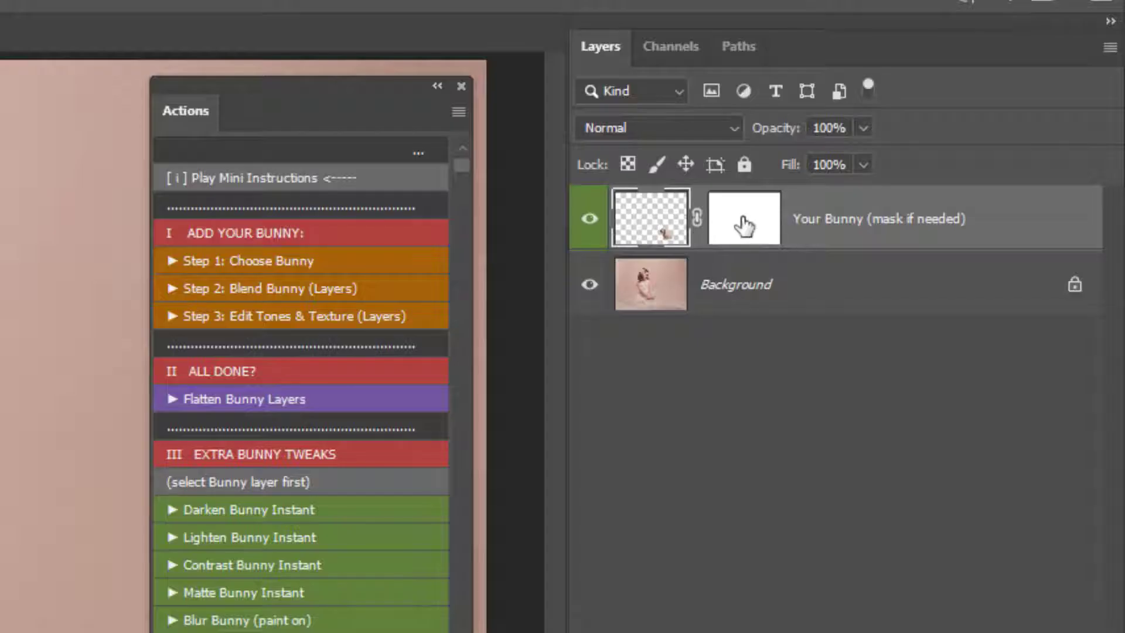
- Target the Your Bunny layer mask and choose the LSP FLOKATI LONG brush from the Bunny Hop brush set
left_click(744, 226)
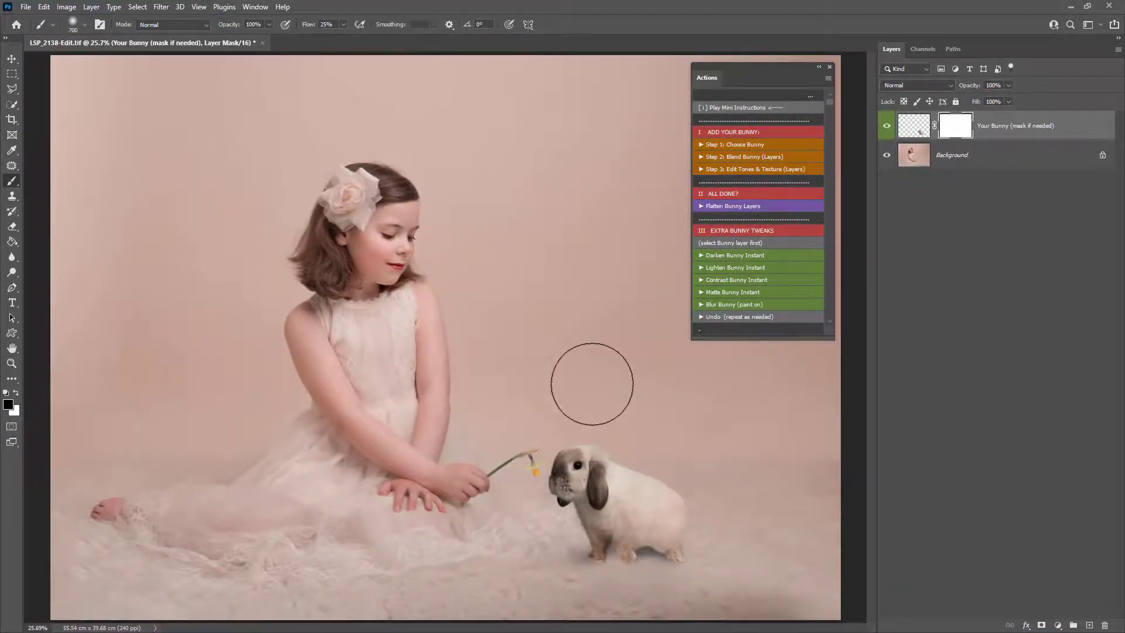
right_click(622, 384)
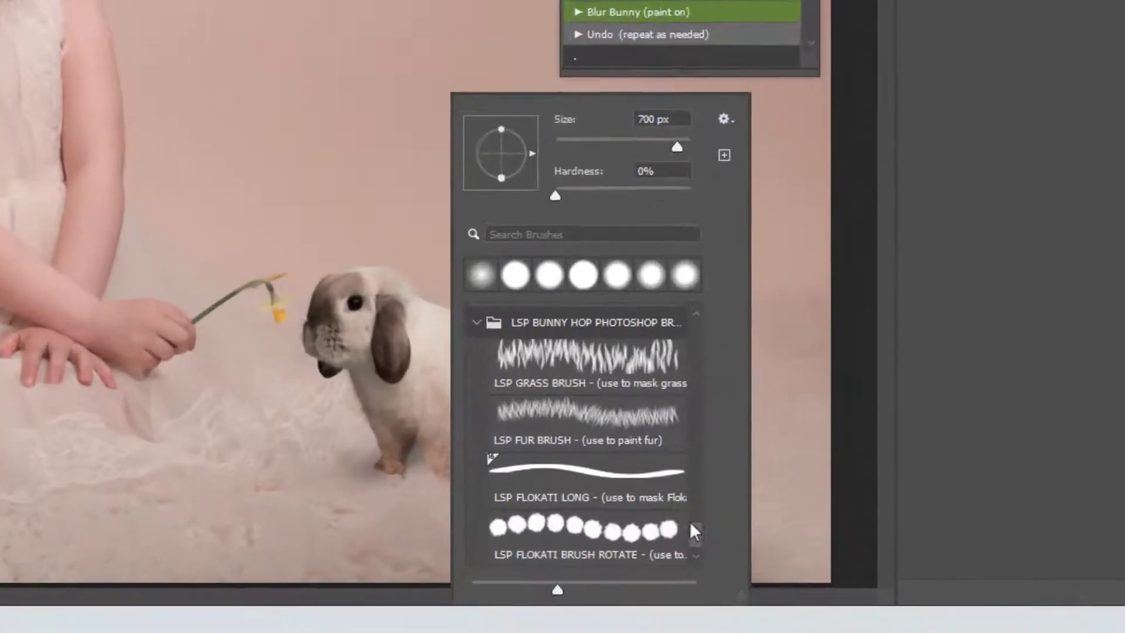
mouse_move(685, 525)
left_mouse_down()
mouse_move(693, 297)
mouse_move(685, 549)
left_mouse_up()
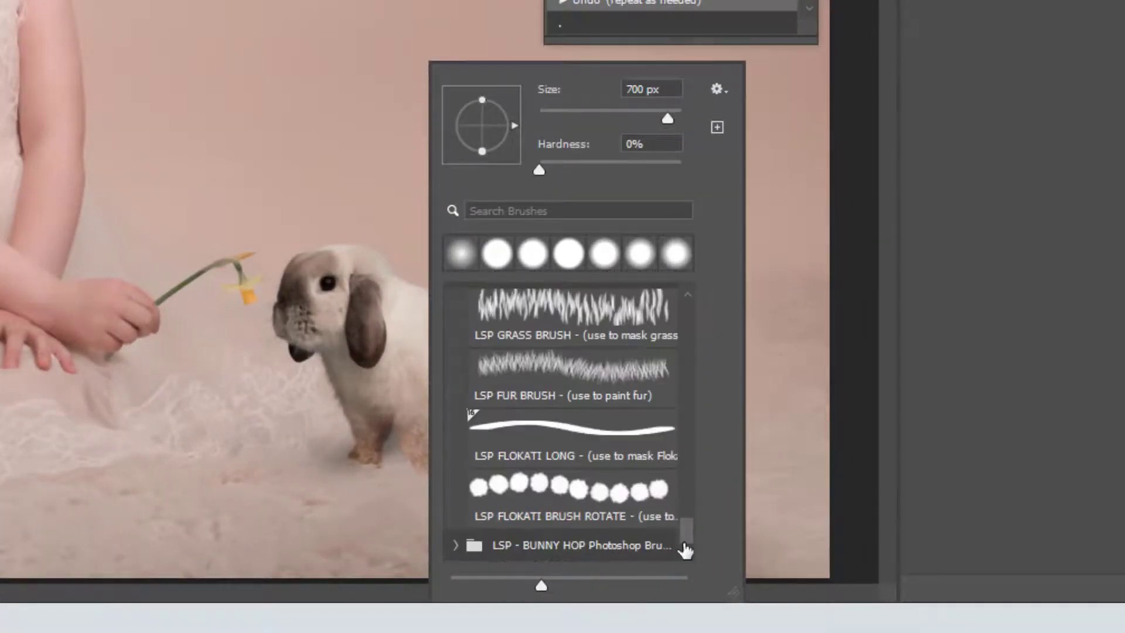
left_click(556, 556)
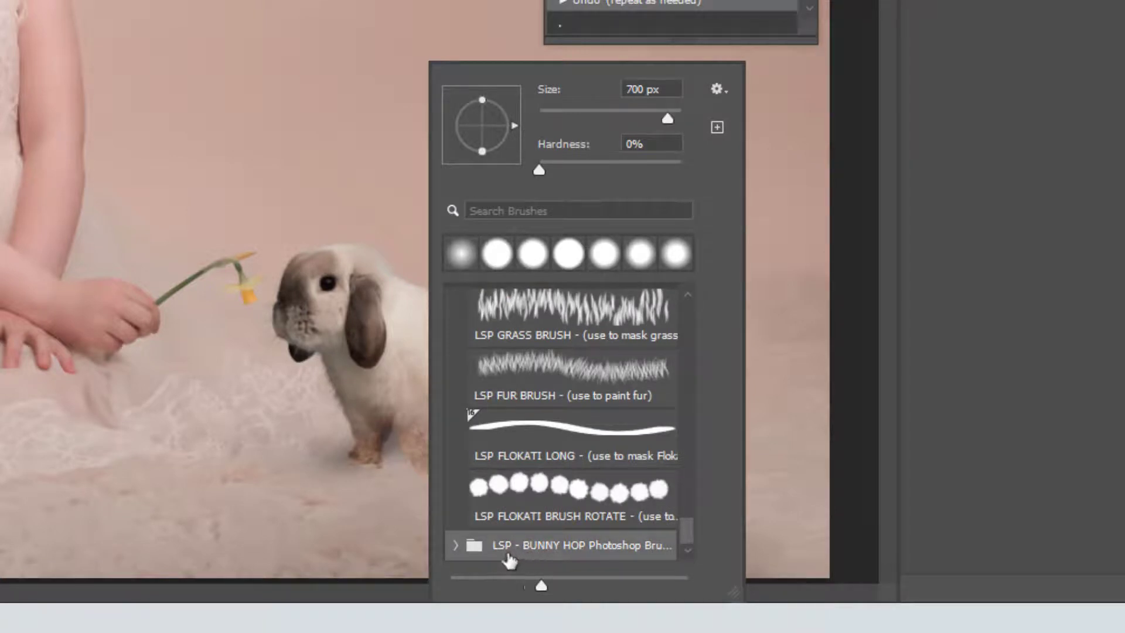
left_click(455, 545)
left_click(478, 545)
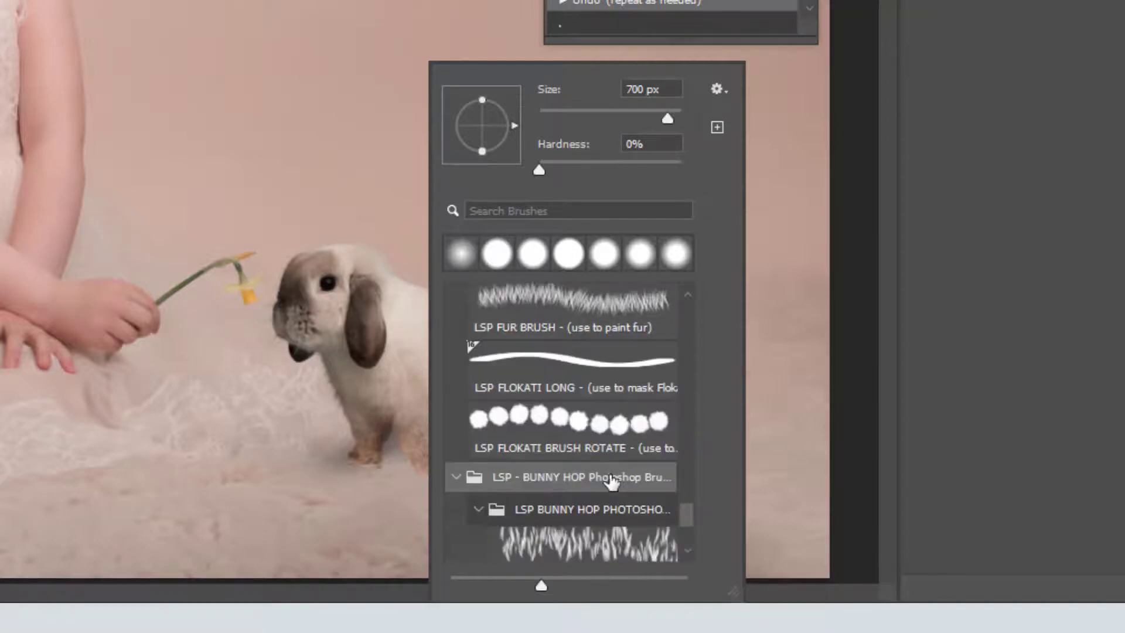
scroll(586, 469, "down", 5)
scroll(611, 482, "down", 1)
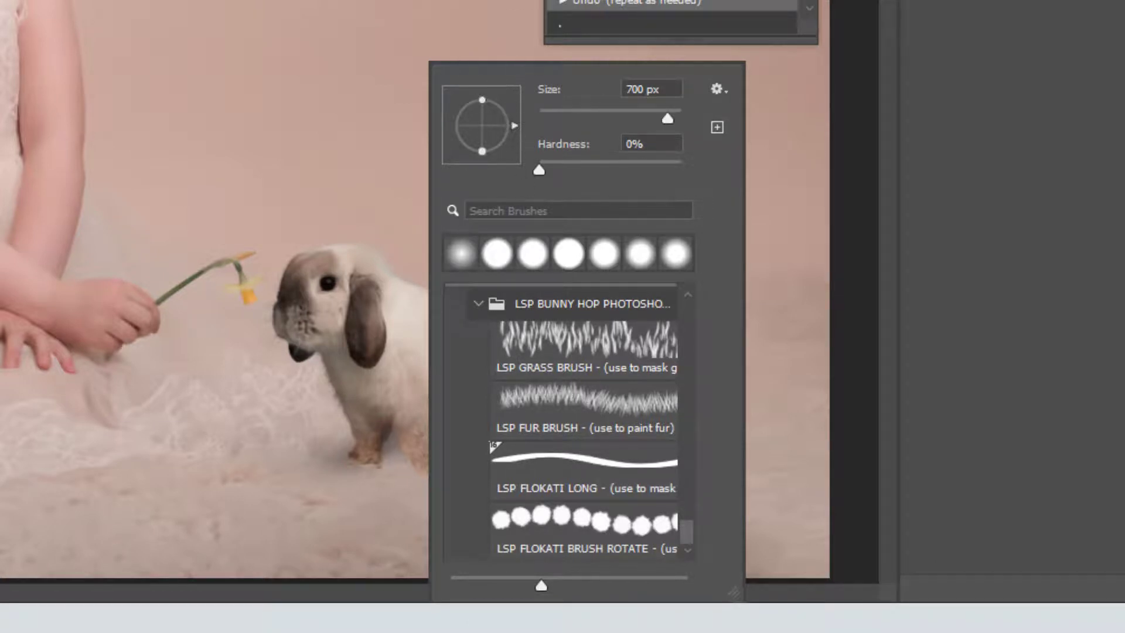
key("Escape")
right_click(413, 66)
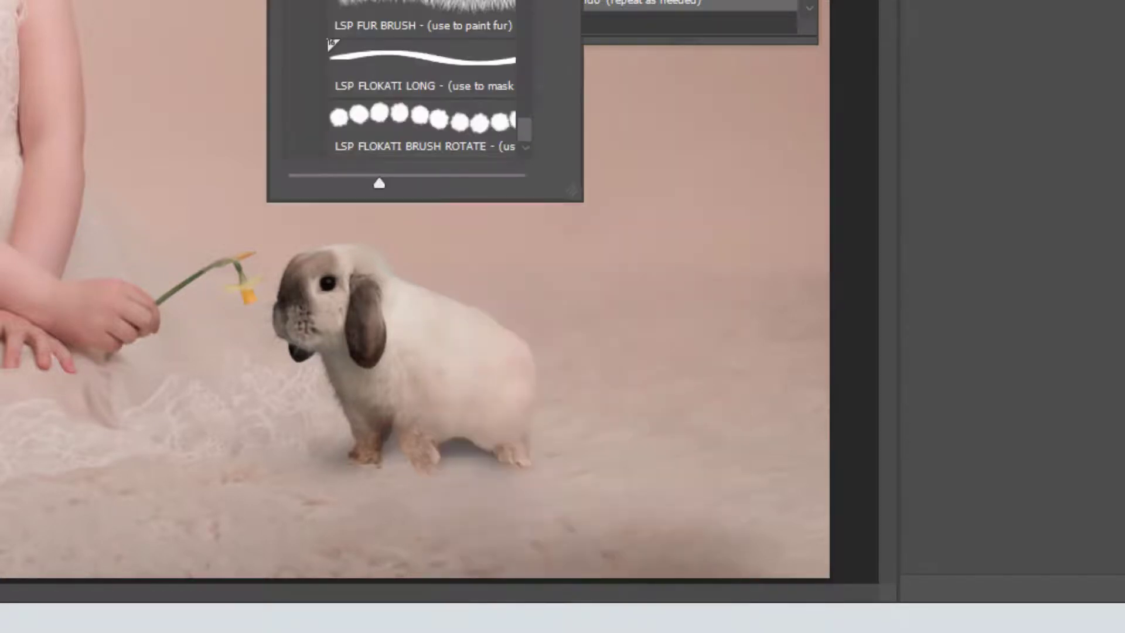
left_click(413, 65)
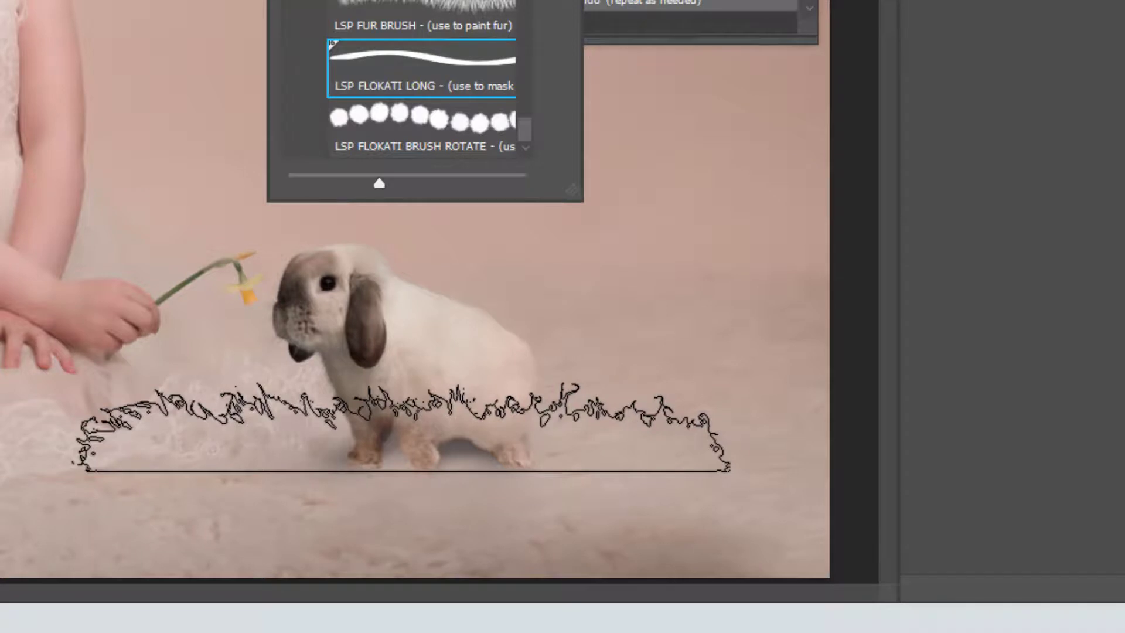
- Paint black on the mask along the bunny's feet with the flokati brush so they sink into the rug
left_click(414, 484)
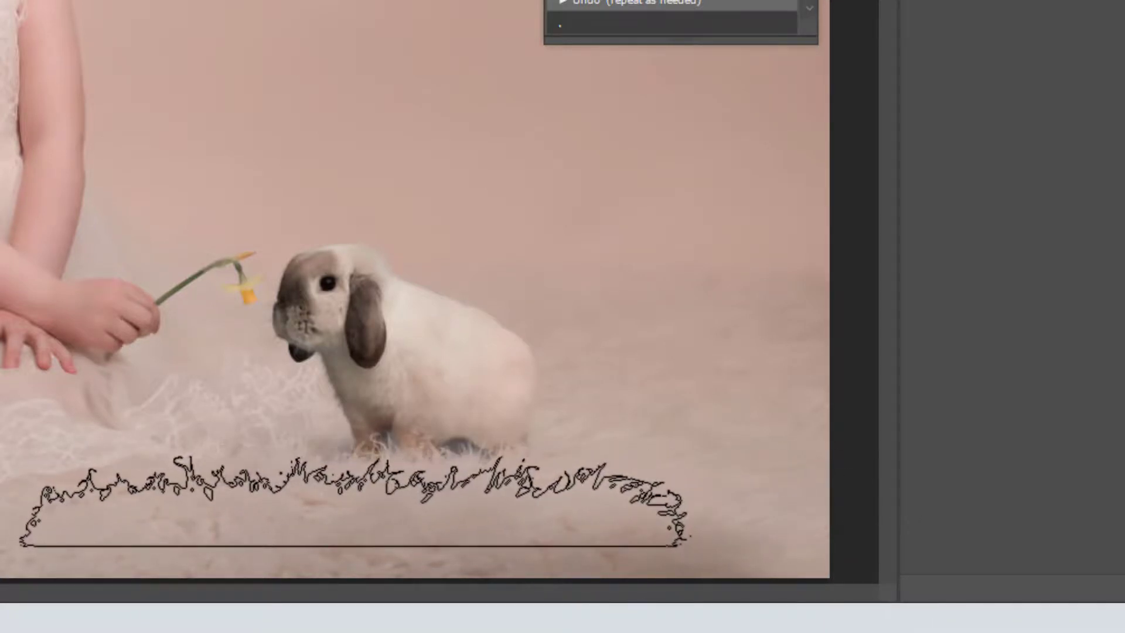
key("bracketleft")
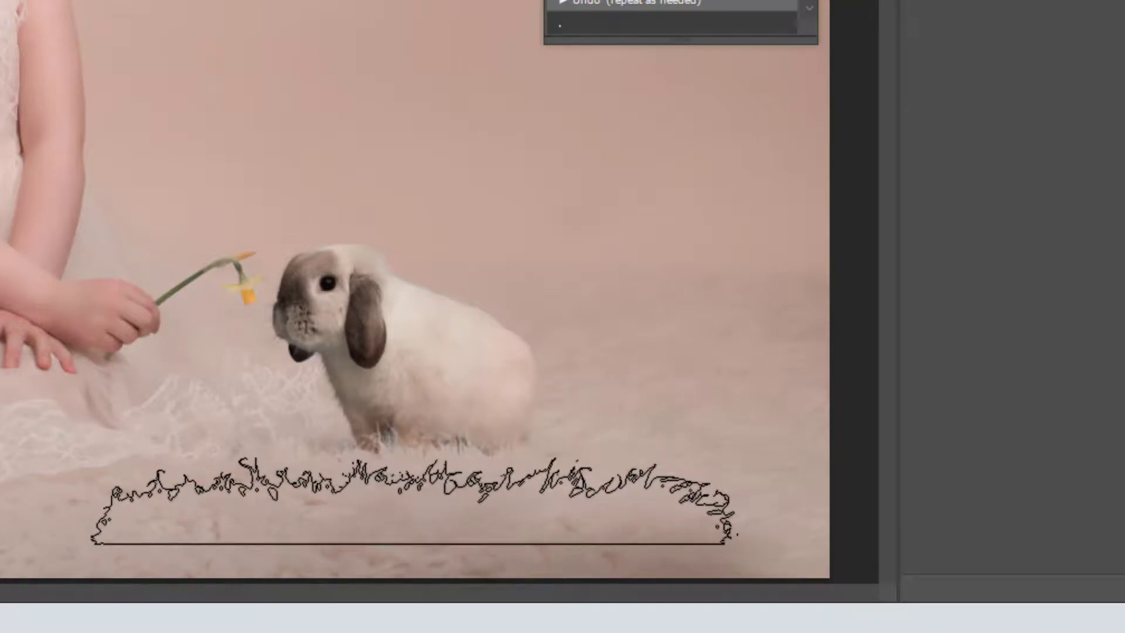
key("v")
key("b")
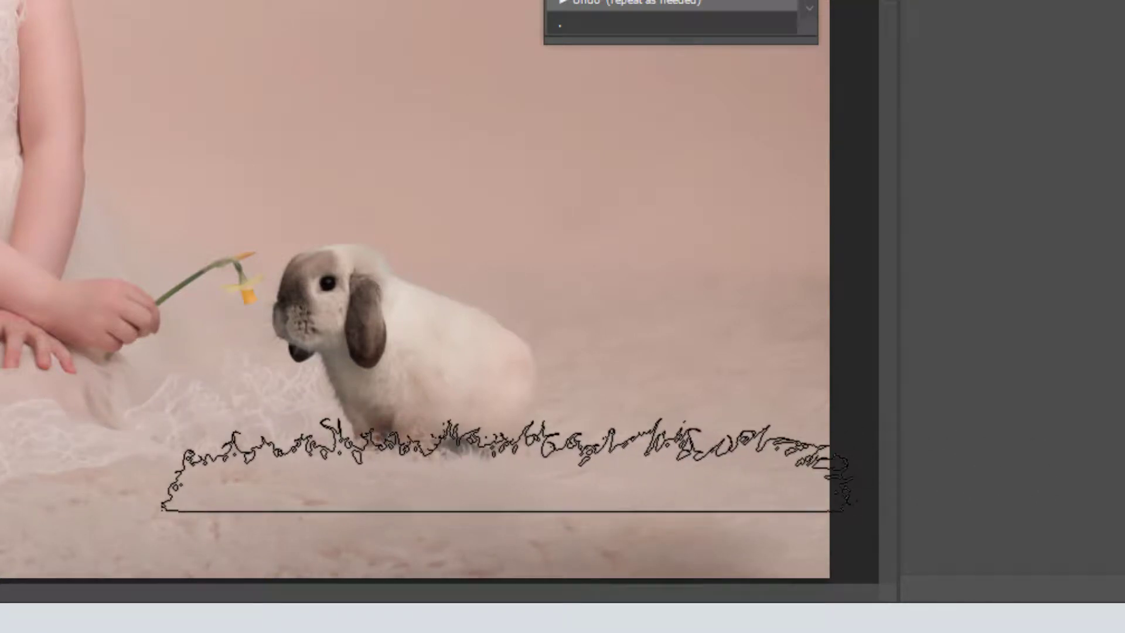
right_click(495, 375)
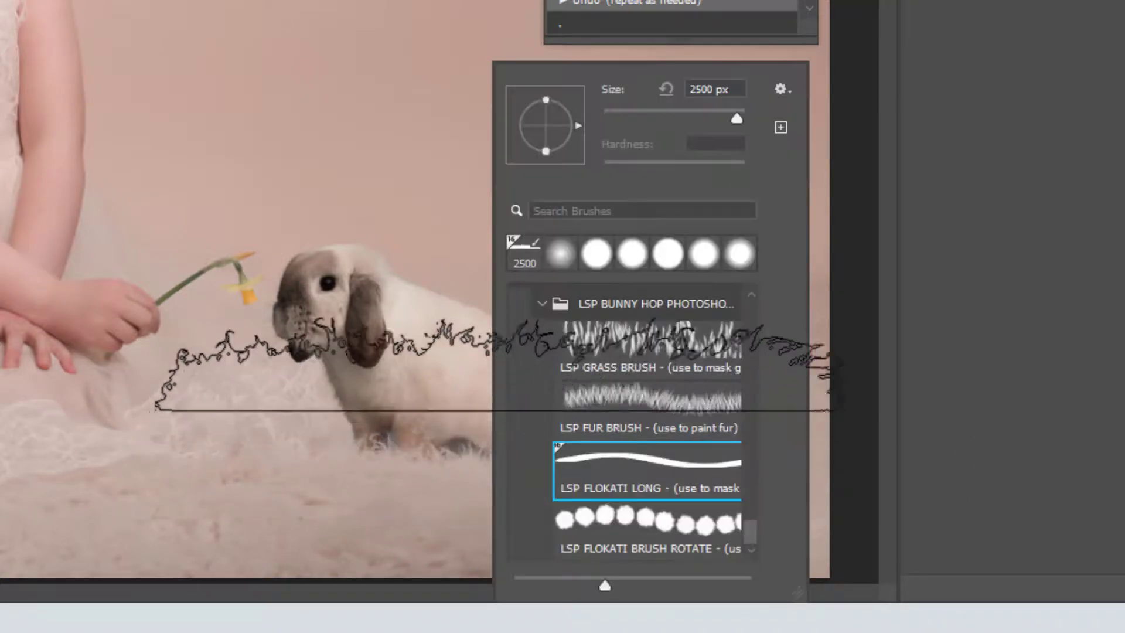
left_click(936, 81)
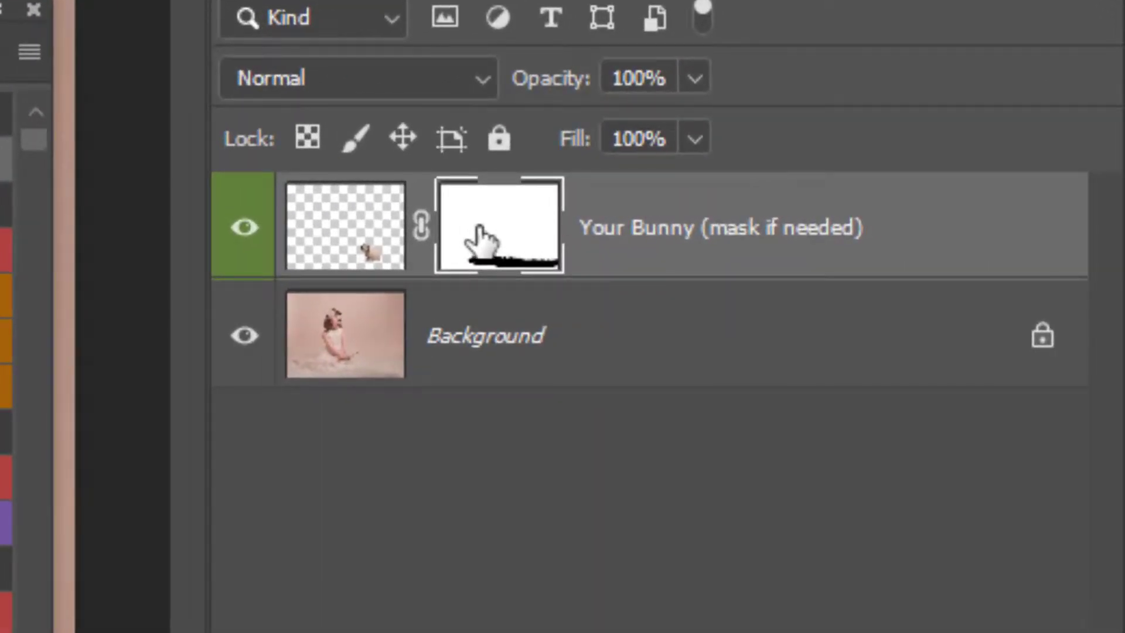
- Toggle the Your Bunny layer mask off and on to compare the feet with and without masking
left_click(475, 237, "shift")
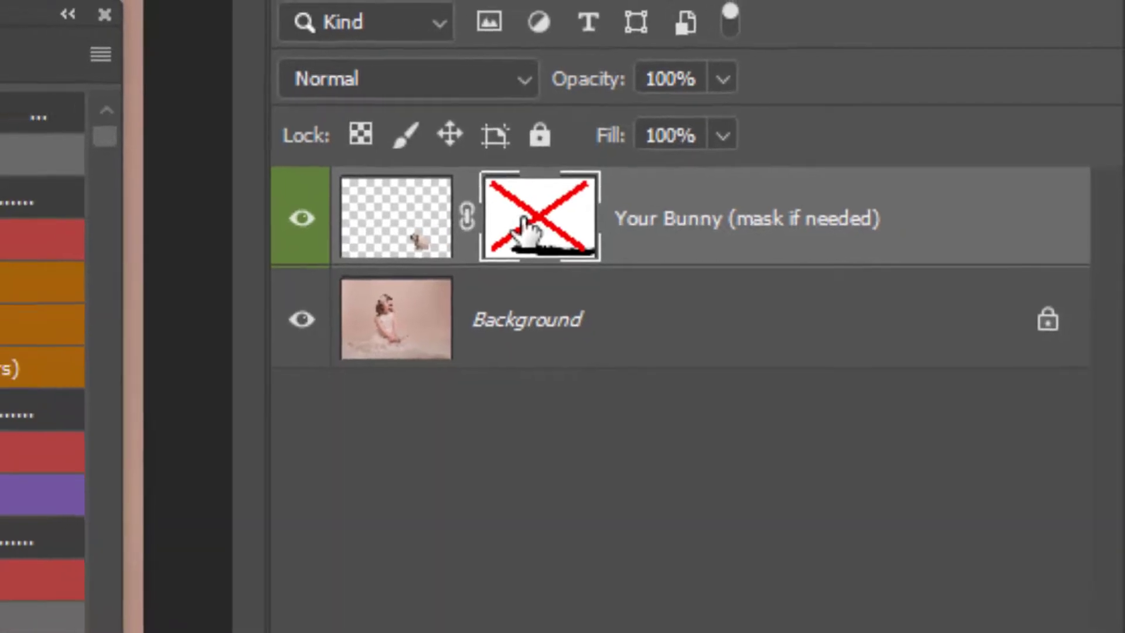
left_click(525, 225, "shift")
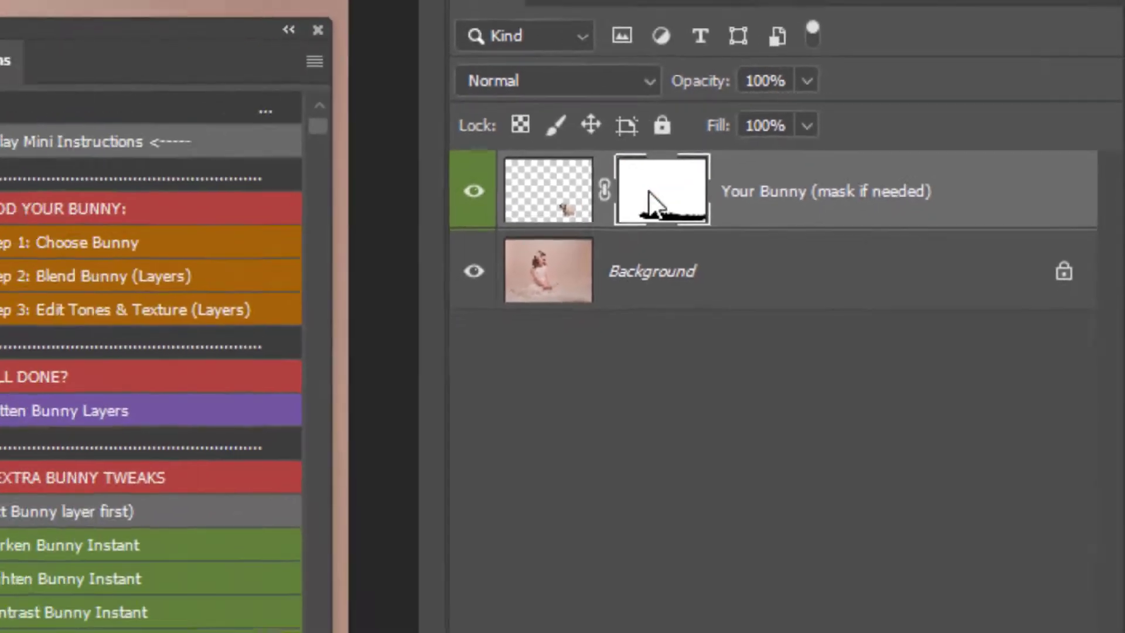
left_click(526, 226, "shift")
left_click(526, 226, "shift")
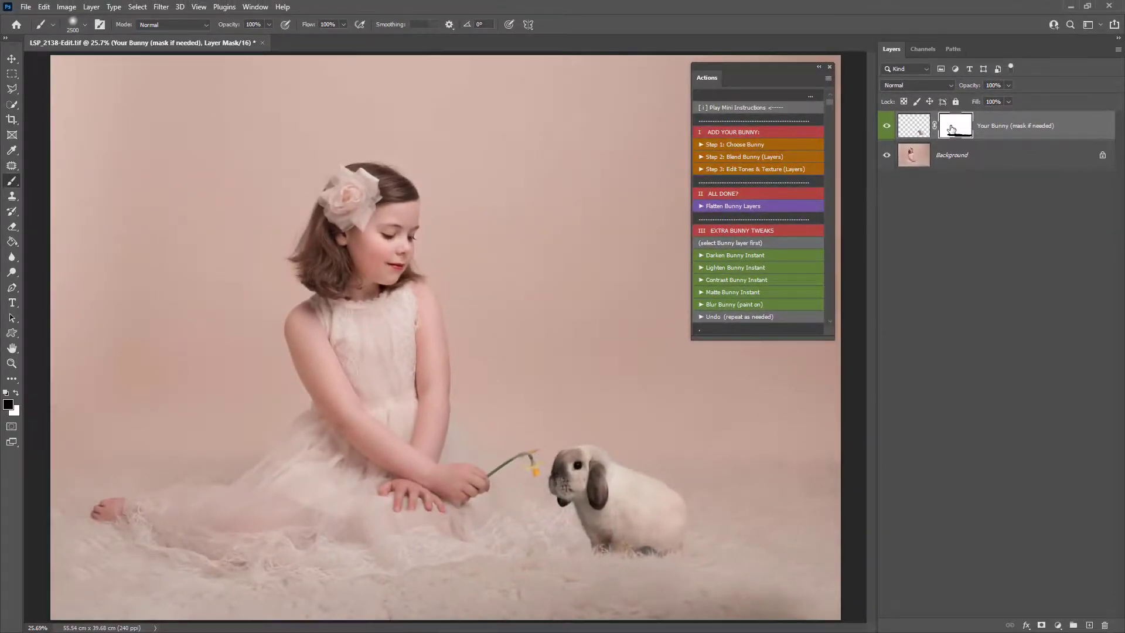
left_click(951, 129, "shift")
left_click(951, 129, "shift")
left_click(951, 129, "shift")
left_click(951, 129, "shift")
- Touch up the mask around the bunny's front paws with a soft round 275 px brush at 63% flow
right_click(704, 317)
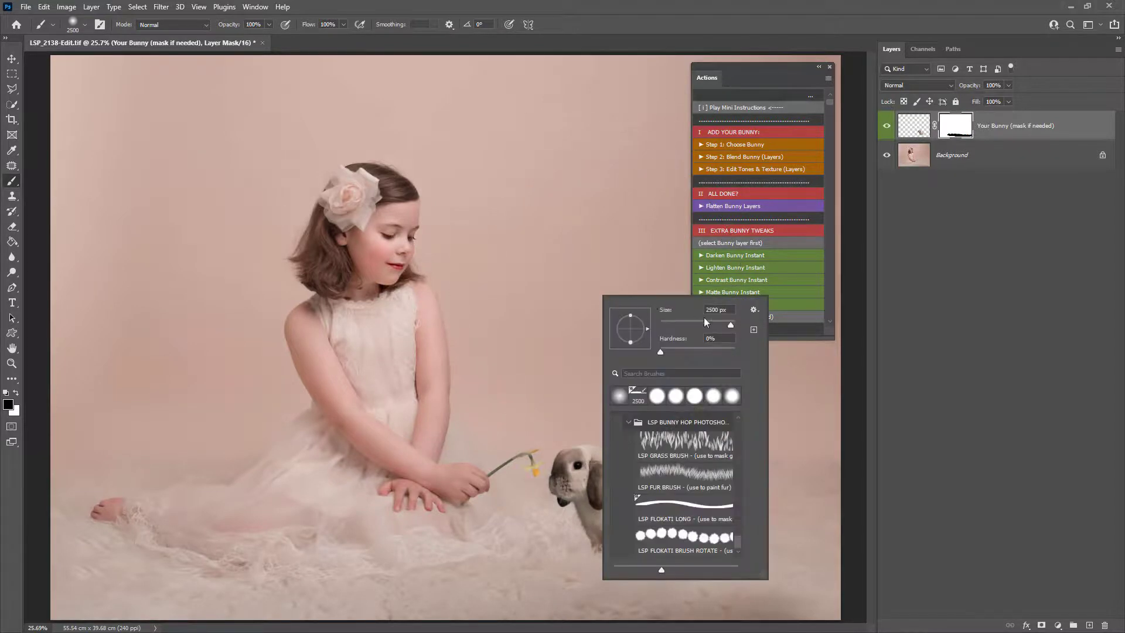
left_click_drag(730, 324, 726, 326)
left_click(343, 25)
left_click_drag(346, 39, 324, 38)
left_click(963, 127)
mouse_move(577, 556)
left_mouse_down()
mouse_move(658, 561)
mouse_move(582, 542)
mouse_move(568, 550)
mouse_move(592, 561)
mouse_move(603, 550)
mouse_move(574, 551)
left_mouse_up()
key("x")
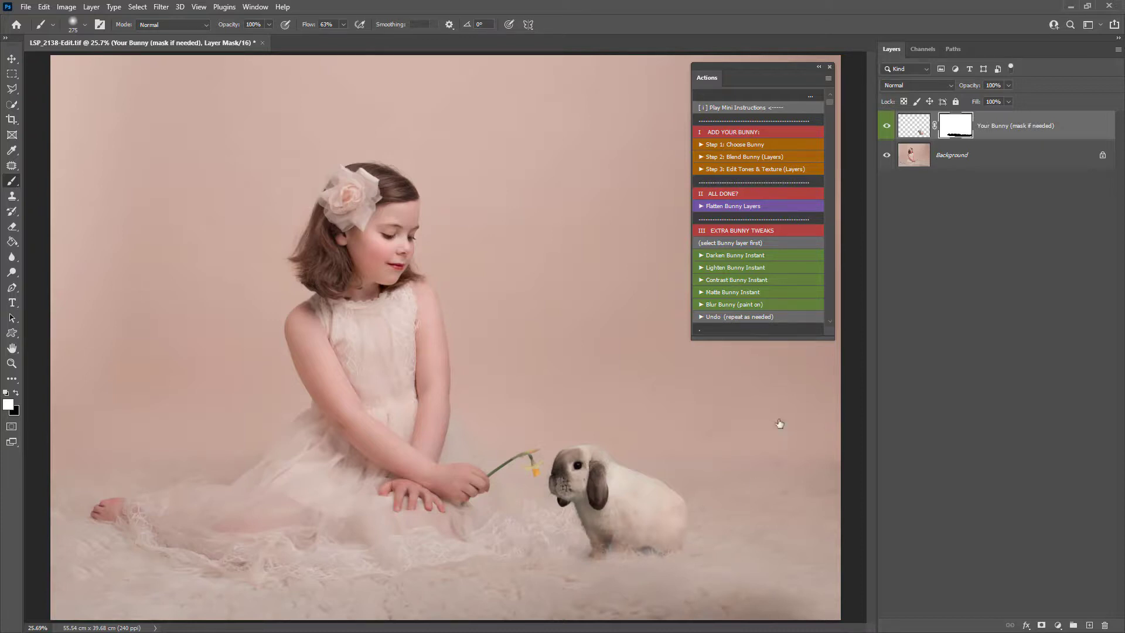
- Run the Lighten Bunny Instant action on the bunny layer and toggle the layer's visibility to compare the portrait
left_click(906, 132)
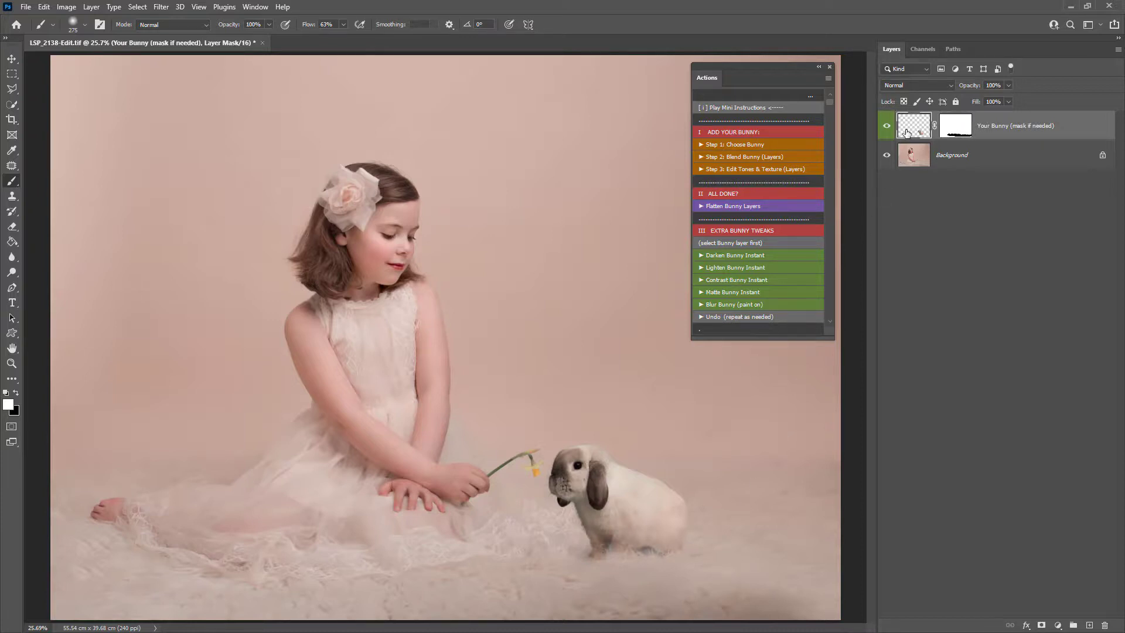
left_click(779, 268)
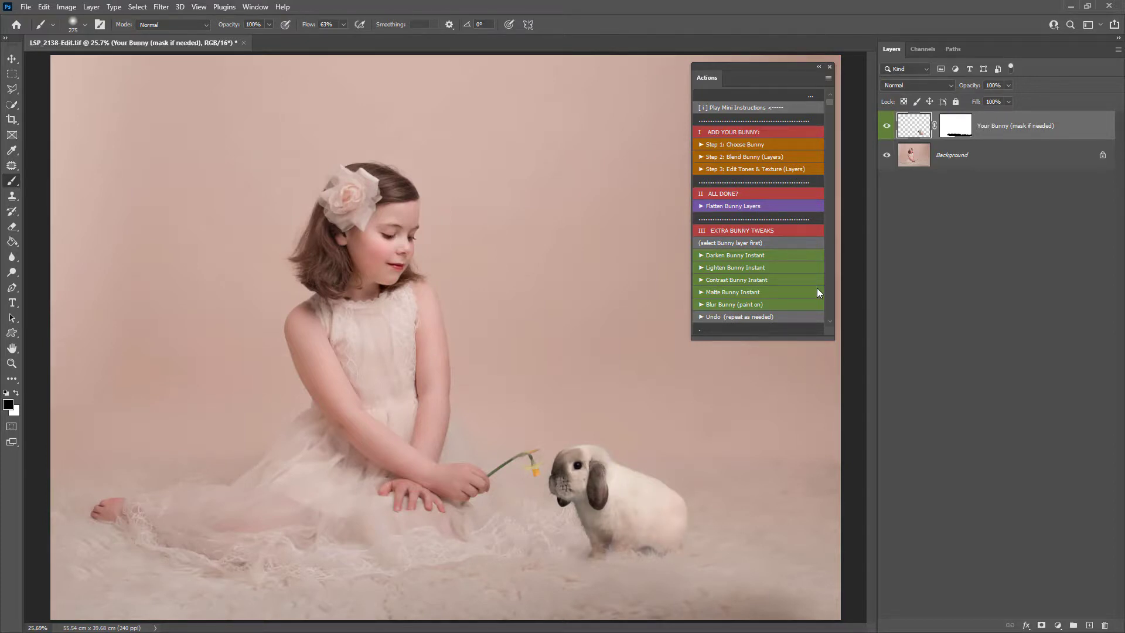
left_click(975, 155)
left_click(886, 125)
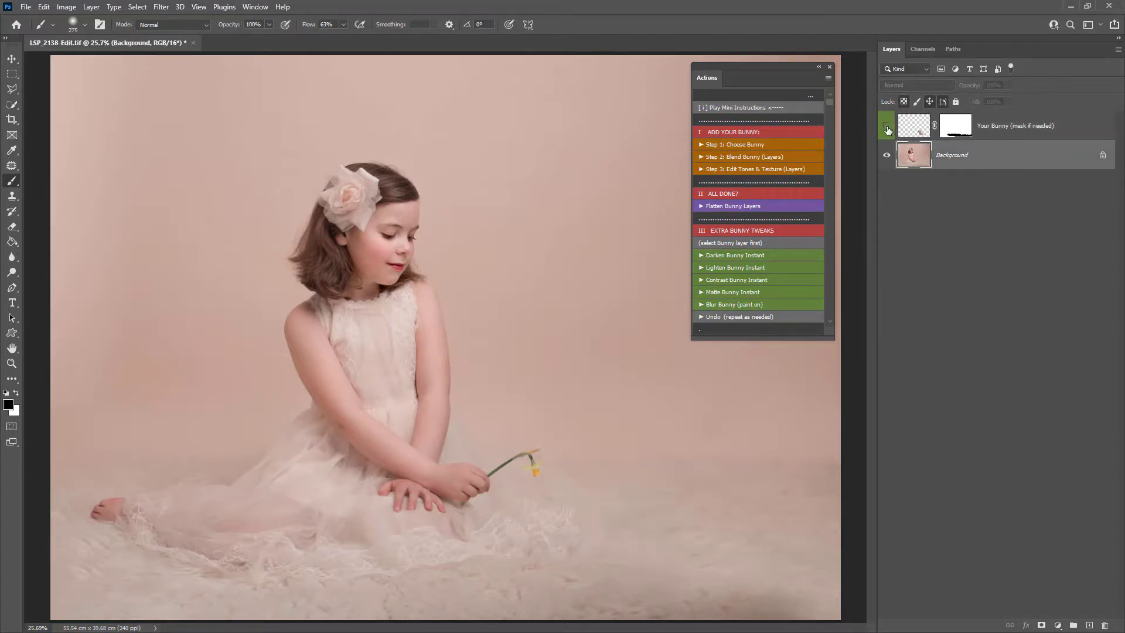
left_click(886, 126)
left_click(886, 126)
left_click(886, 127)
- Move the bunny slightly lower on the rug and select its layer mask
left_click(914, 126)
key("v")
mouse_move(668, 511)
left_mouse_down()
mouse_move(796, 512)
mouse_move(694, 521)
mouse_move(654, 473)
mouse_move(657, 523)
left_mouse_up()
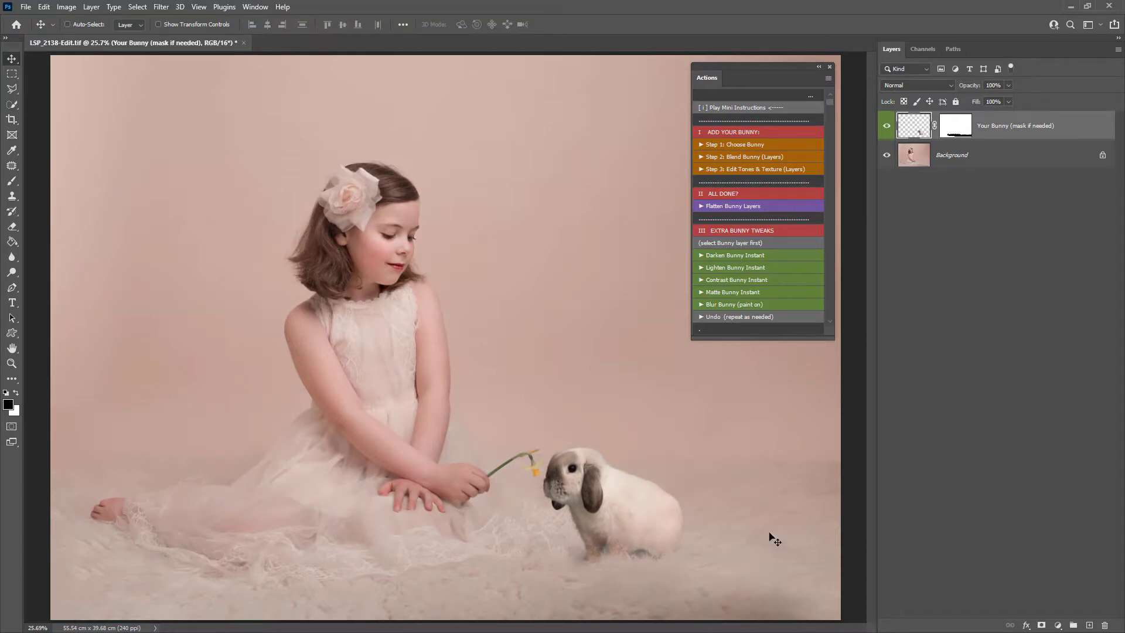
left_click_drag(652, 525, 657, 524)
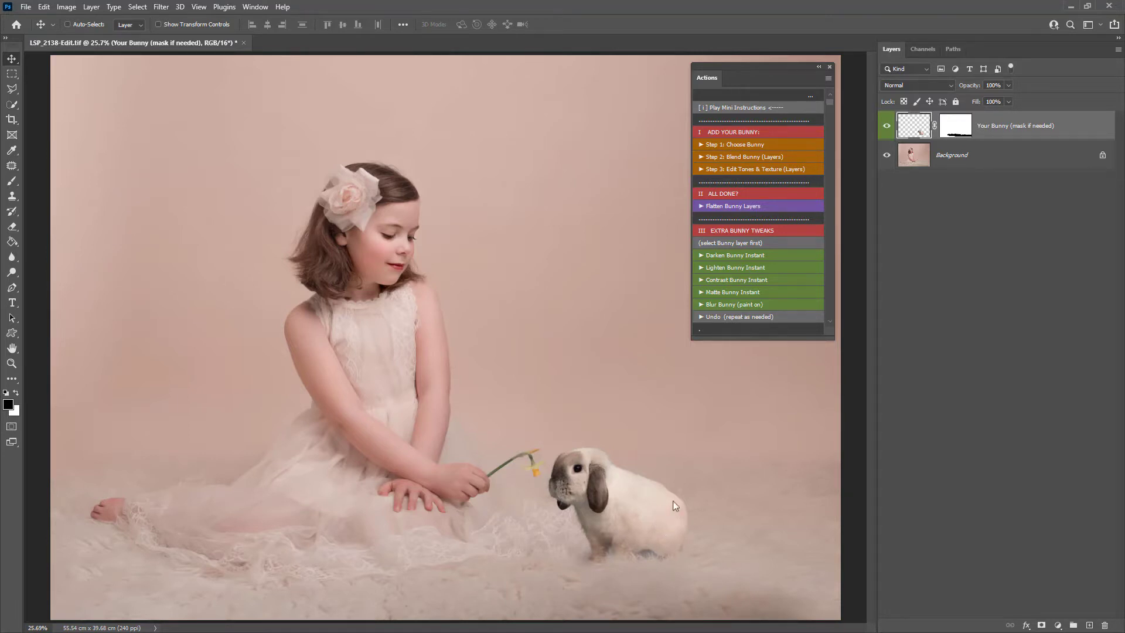
left_click(955, 120)
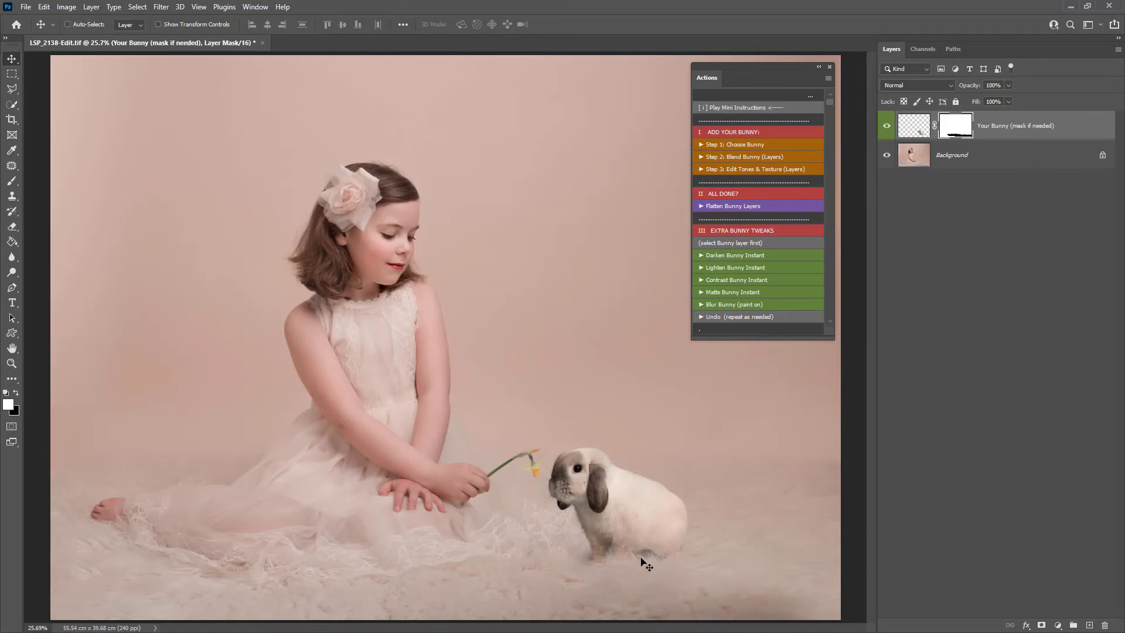
left_click(1068, 7)
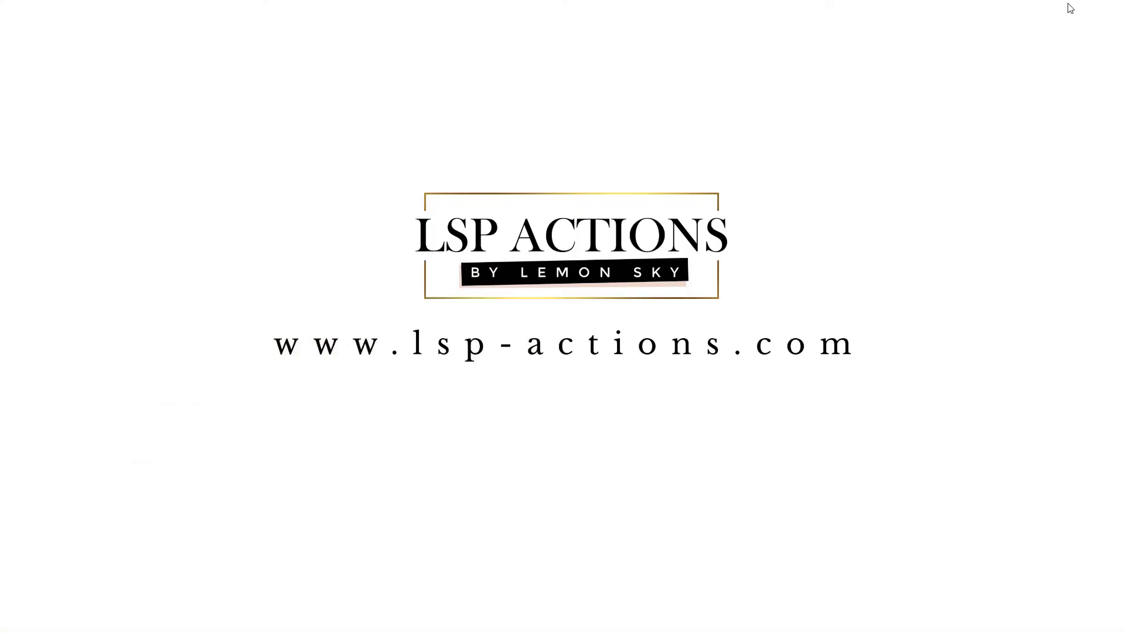